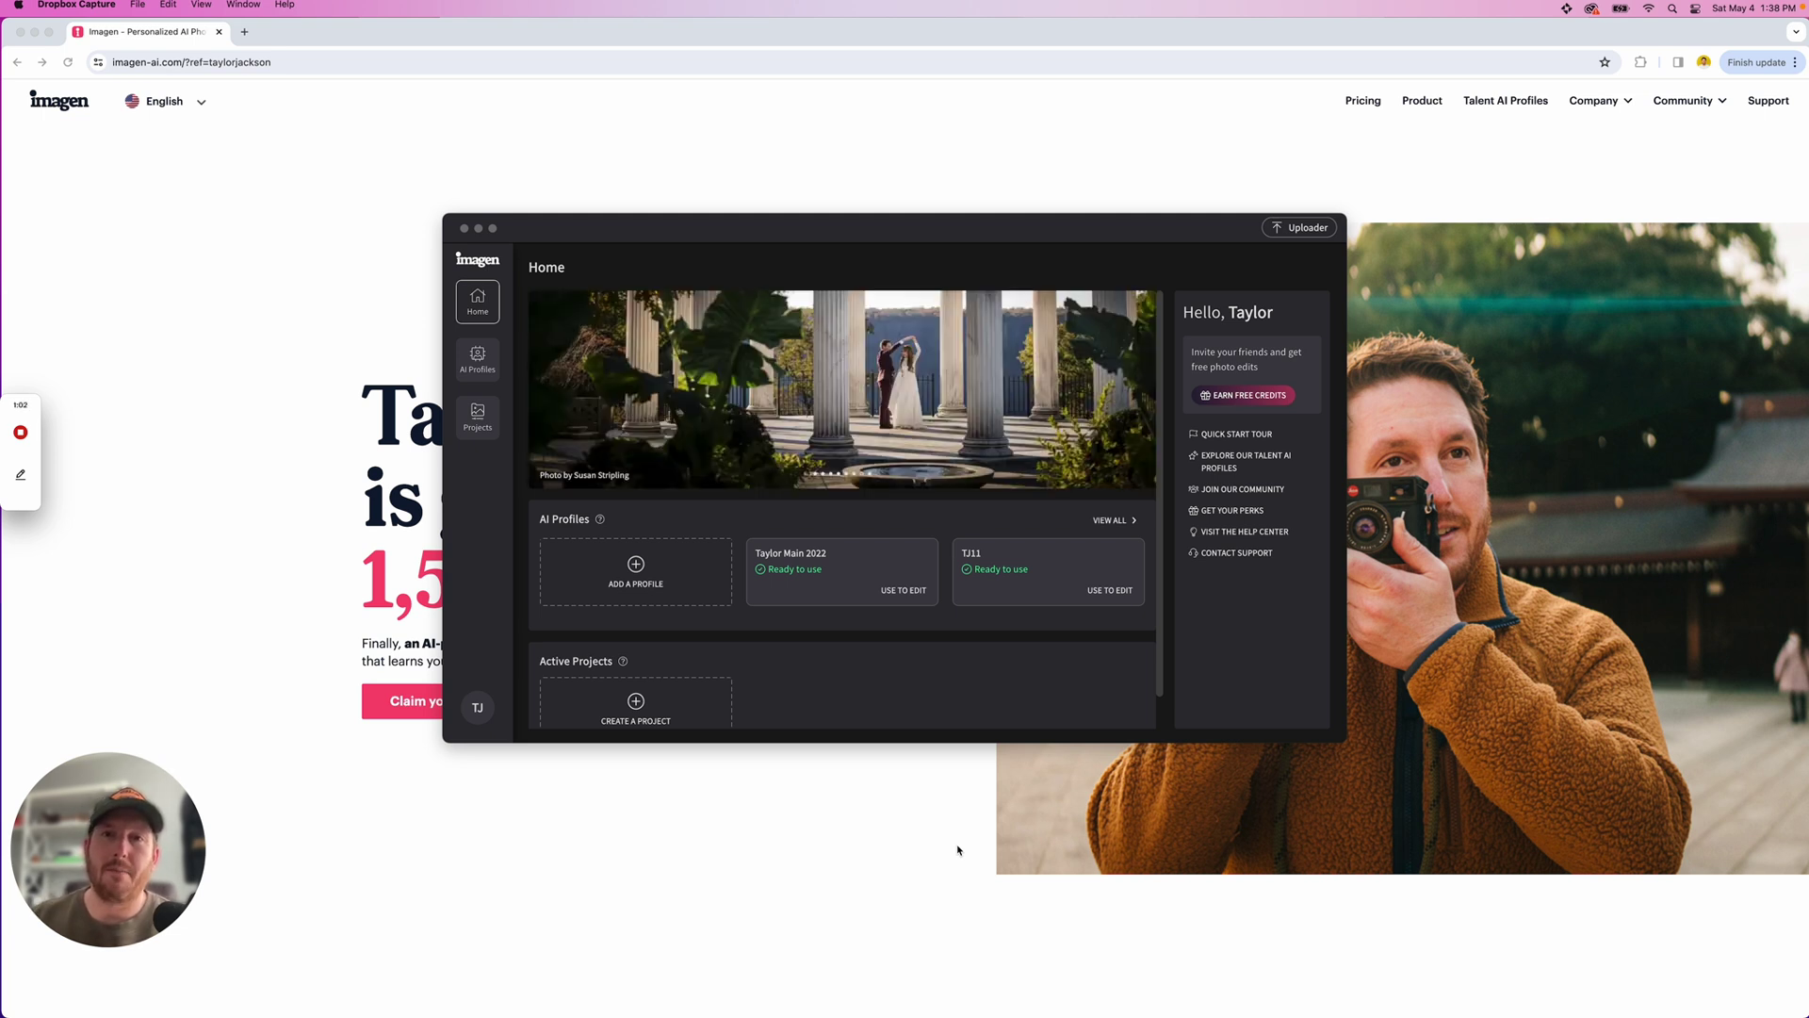
# - Bring the free-edits offer web page to the front and switch from the browser to the ImagenAI app
pyautogui.click(992, 173)
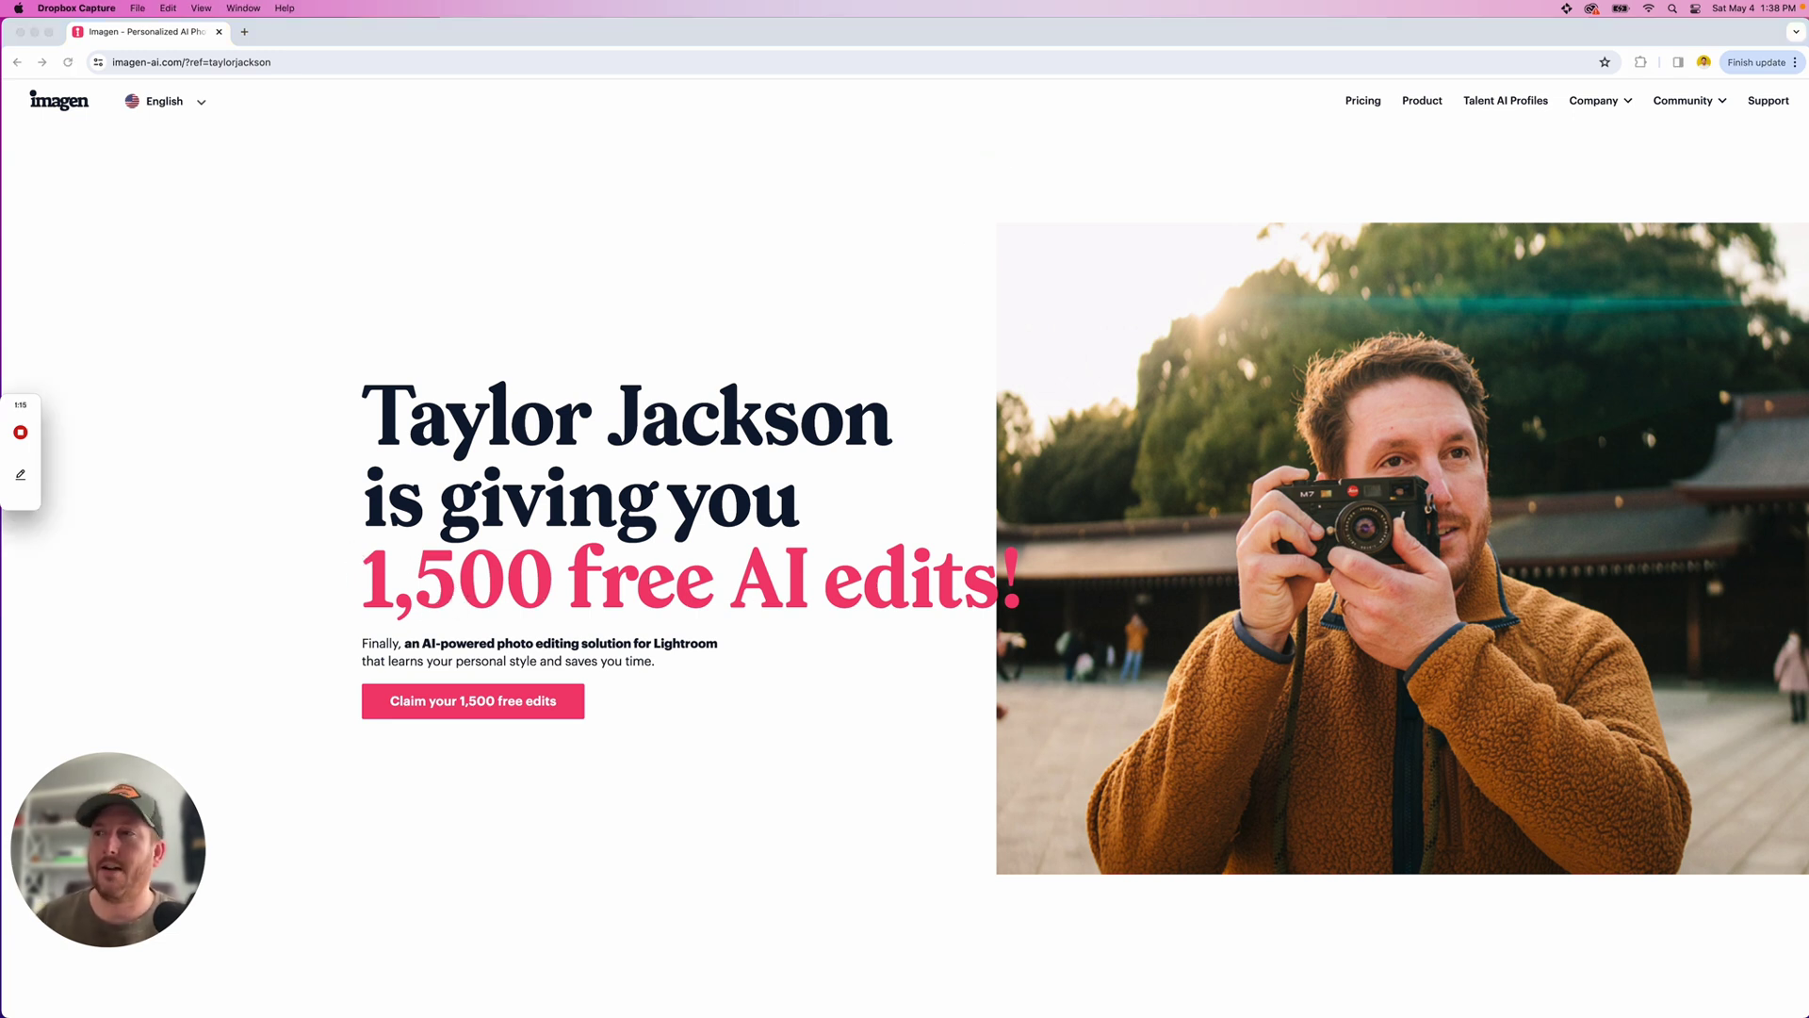
pyautogui.moveTo(1083, 1000)
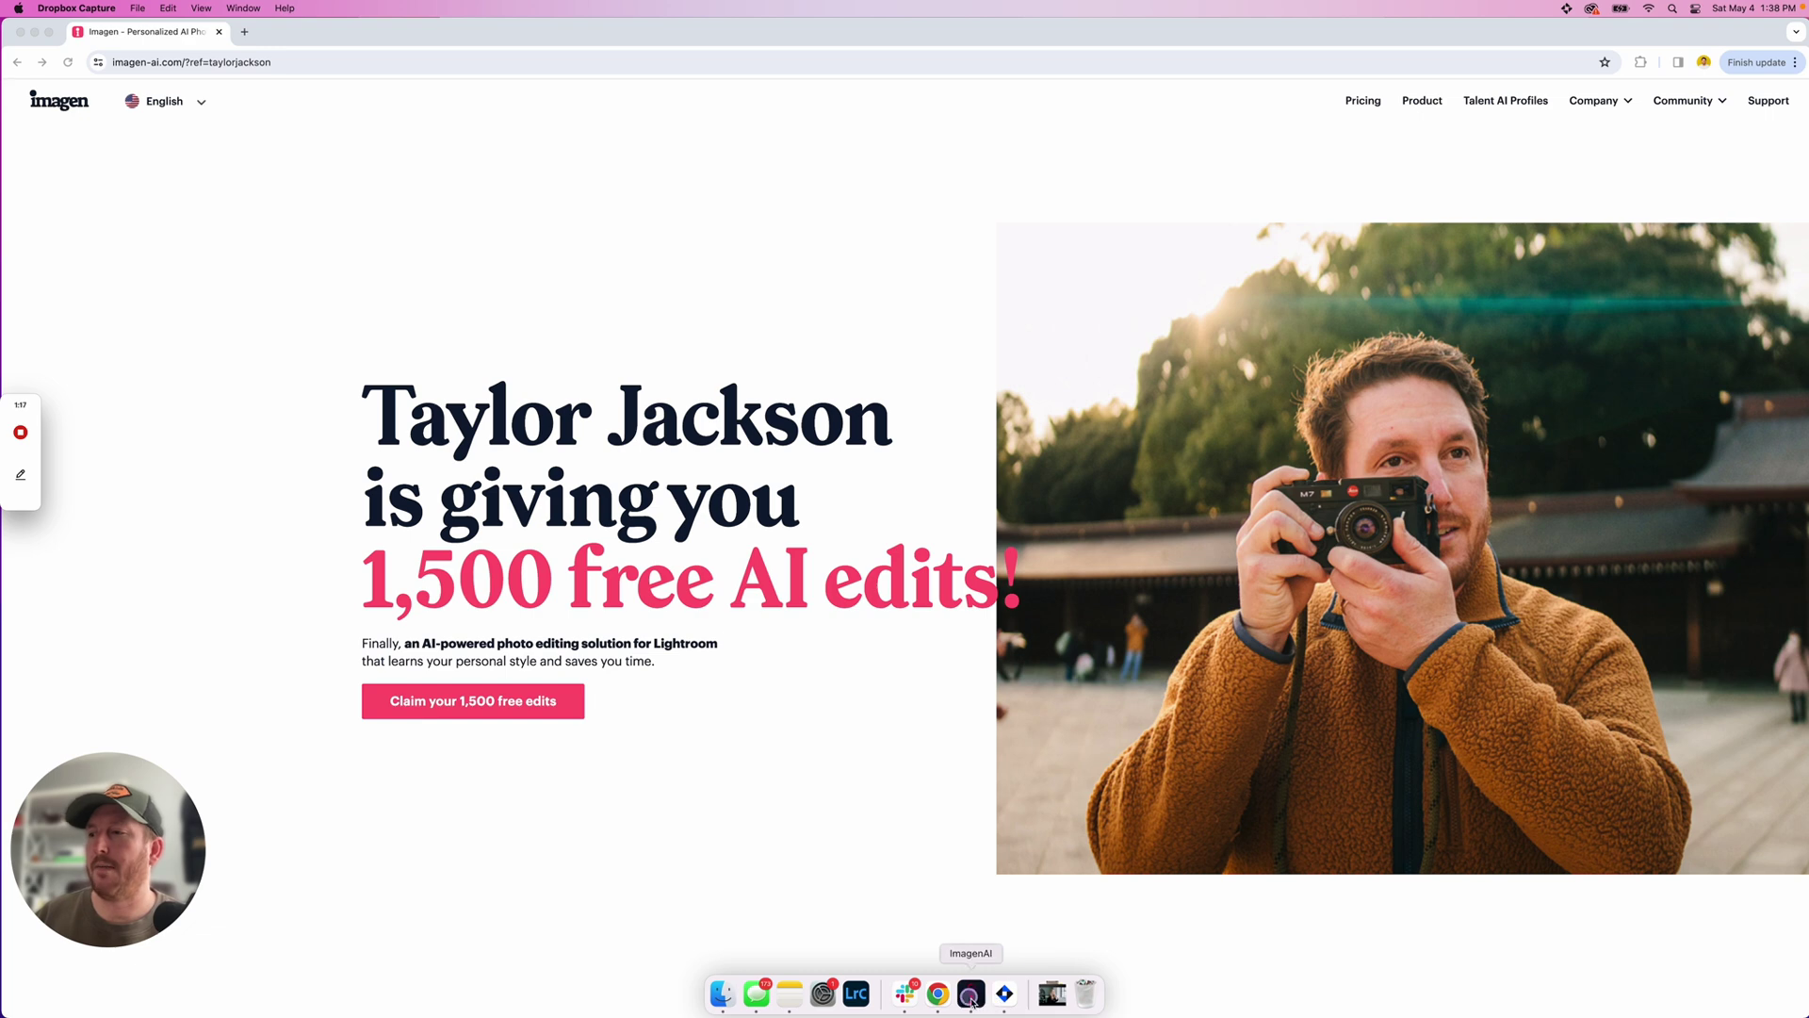
pyautogui.click(972, 1000)
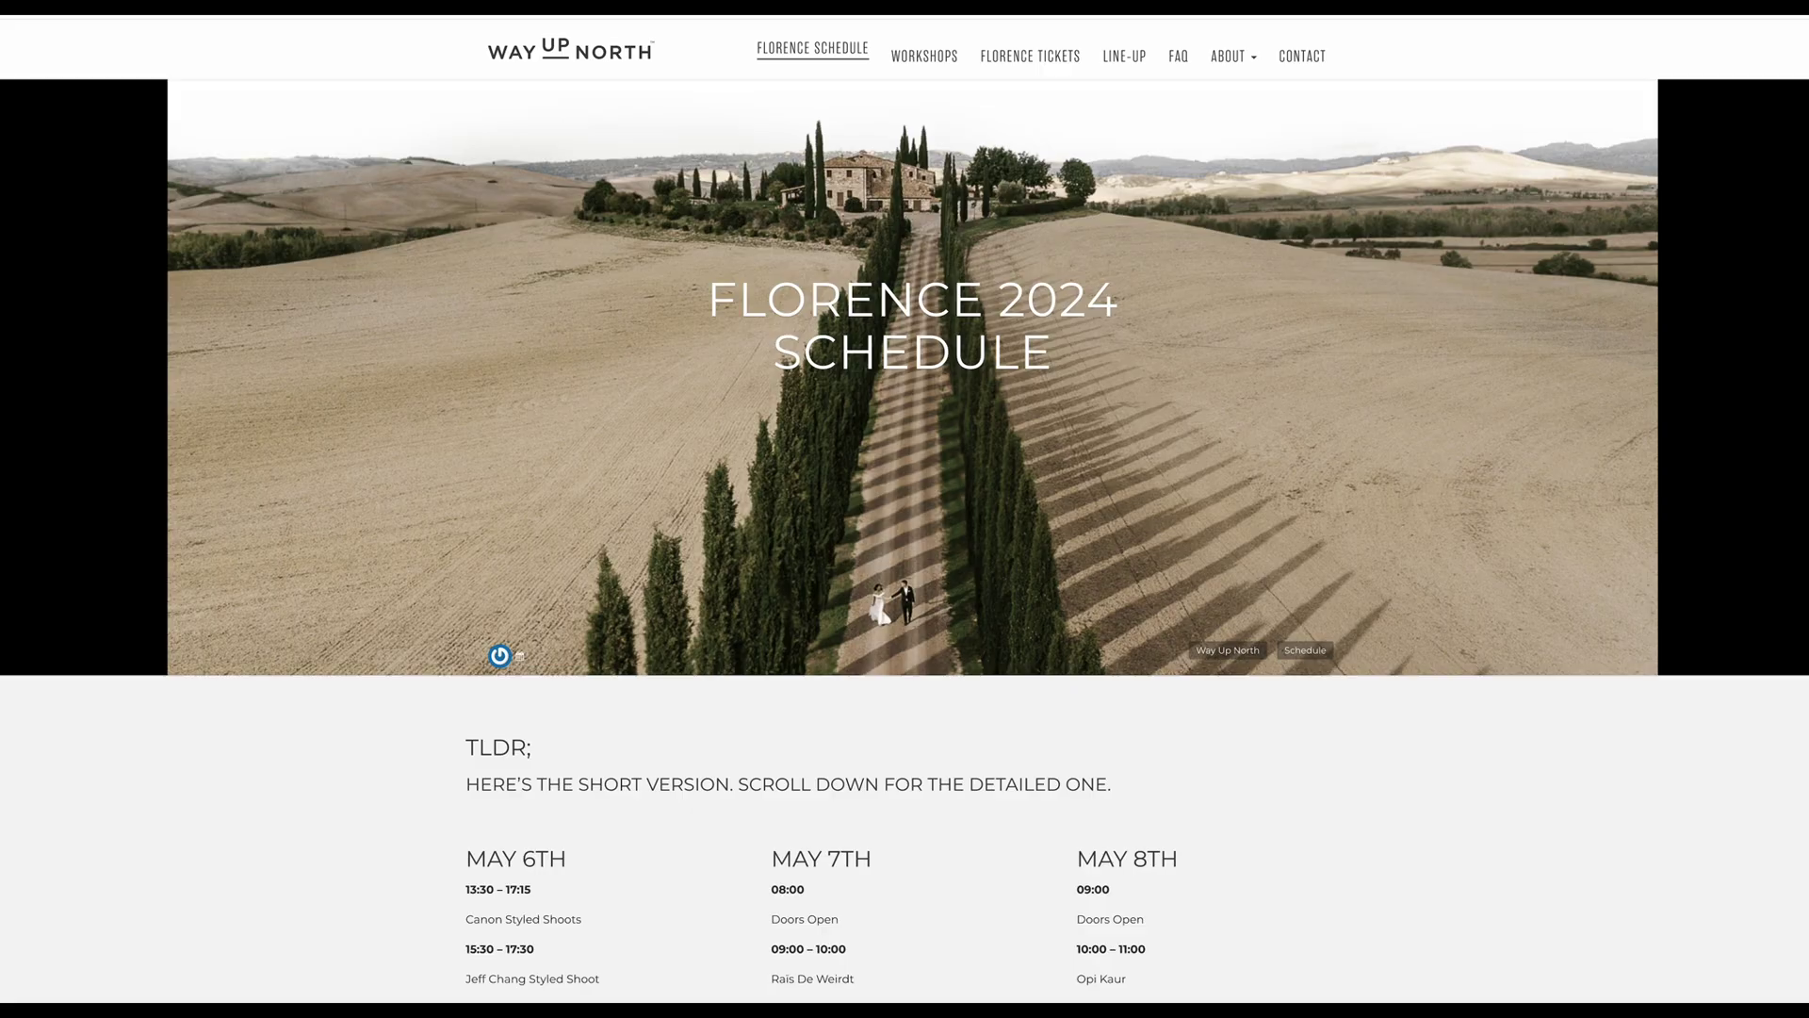
# - Look through the Florence 2024 schedule for the talk on adding video to a wedding photography business and highlight its description
pyautogui.scroll(-20, 904, 537)
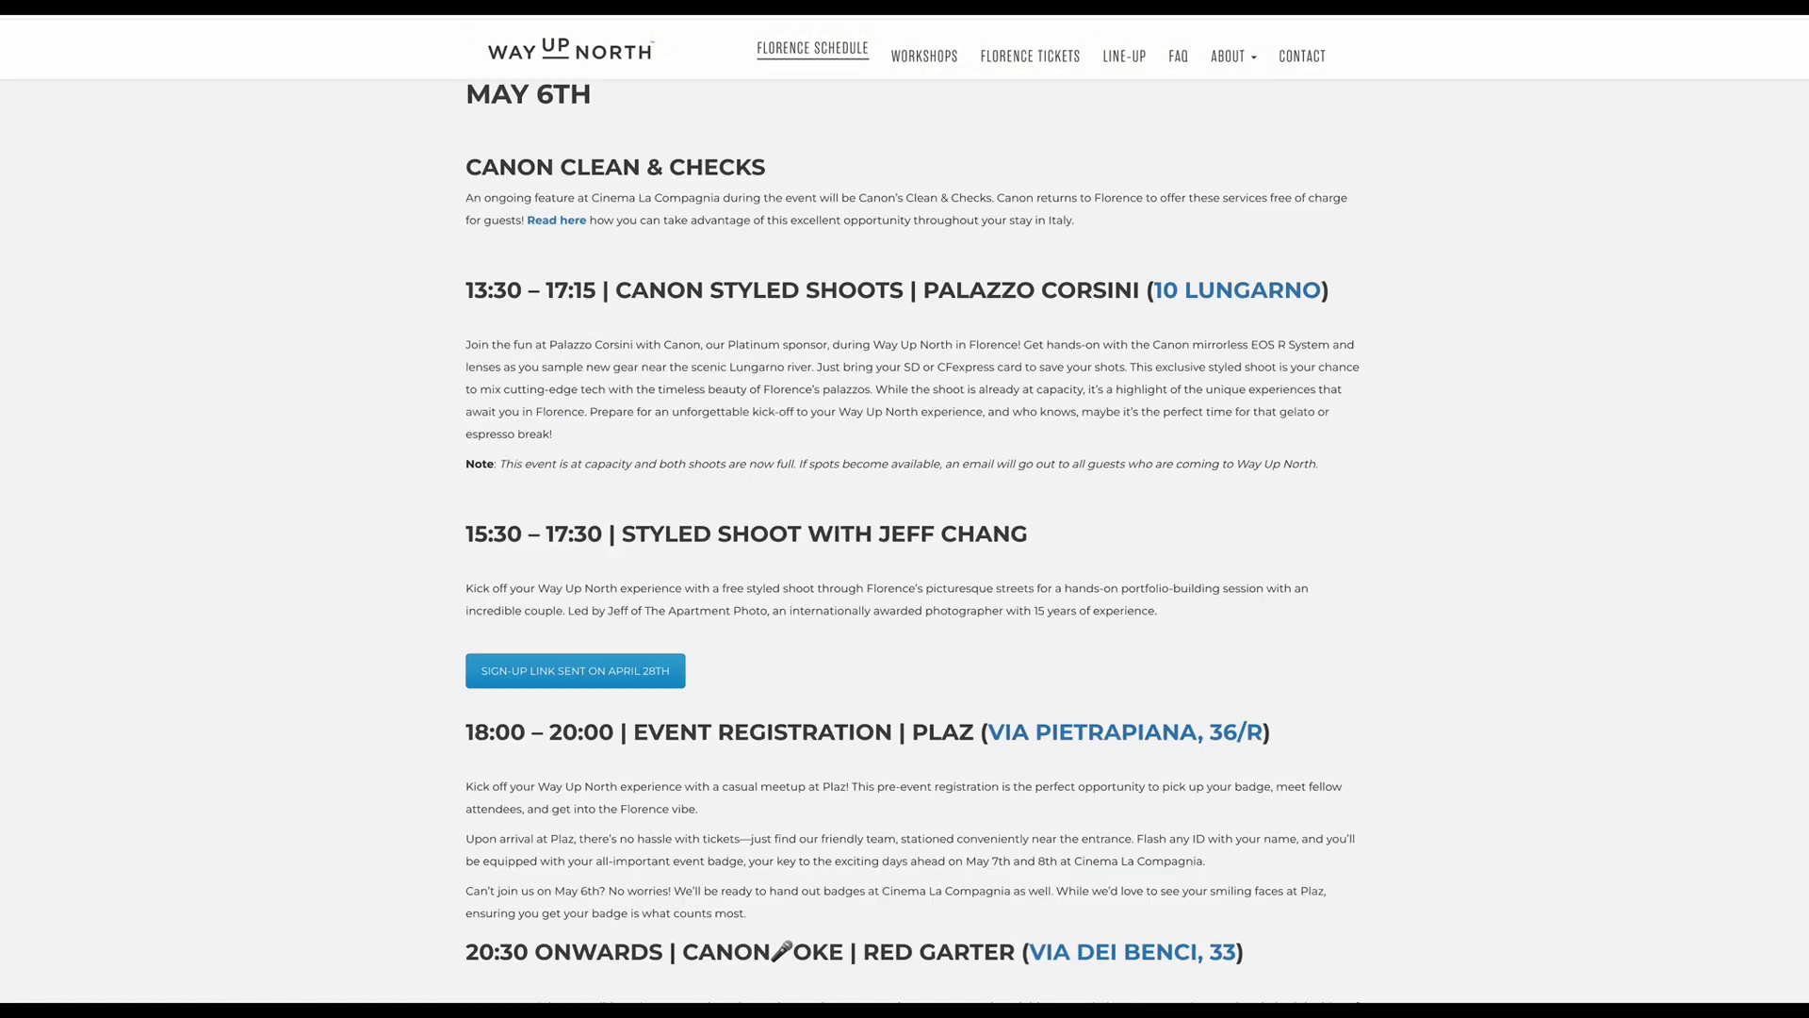
pyautogui.scroll(-4, 395, 547)
pyautogui.moveTo(465, 559); pyautogui.dragTo(961, 667)
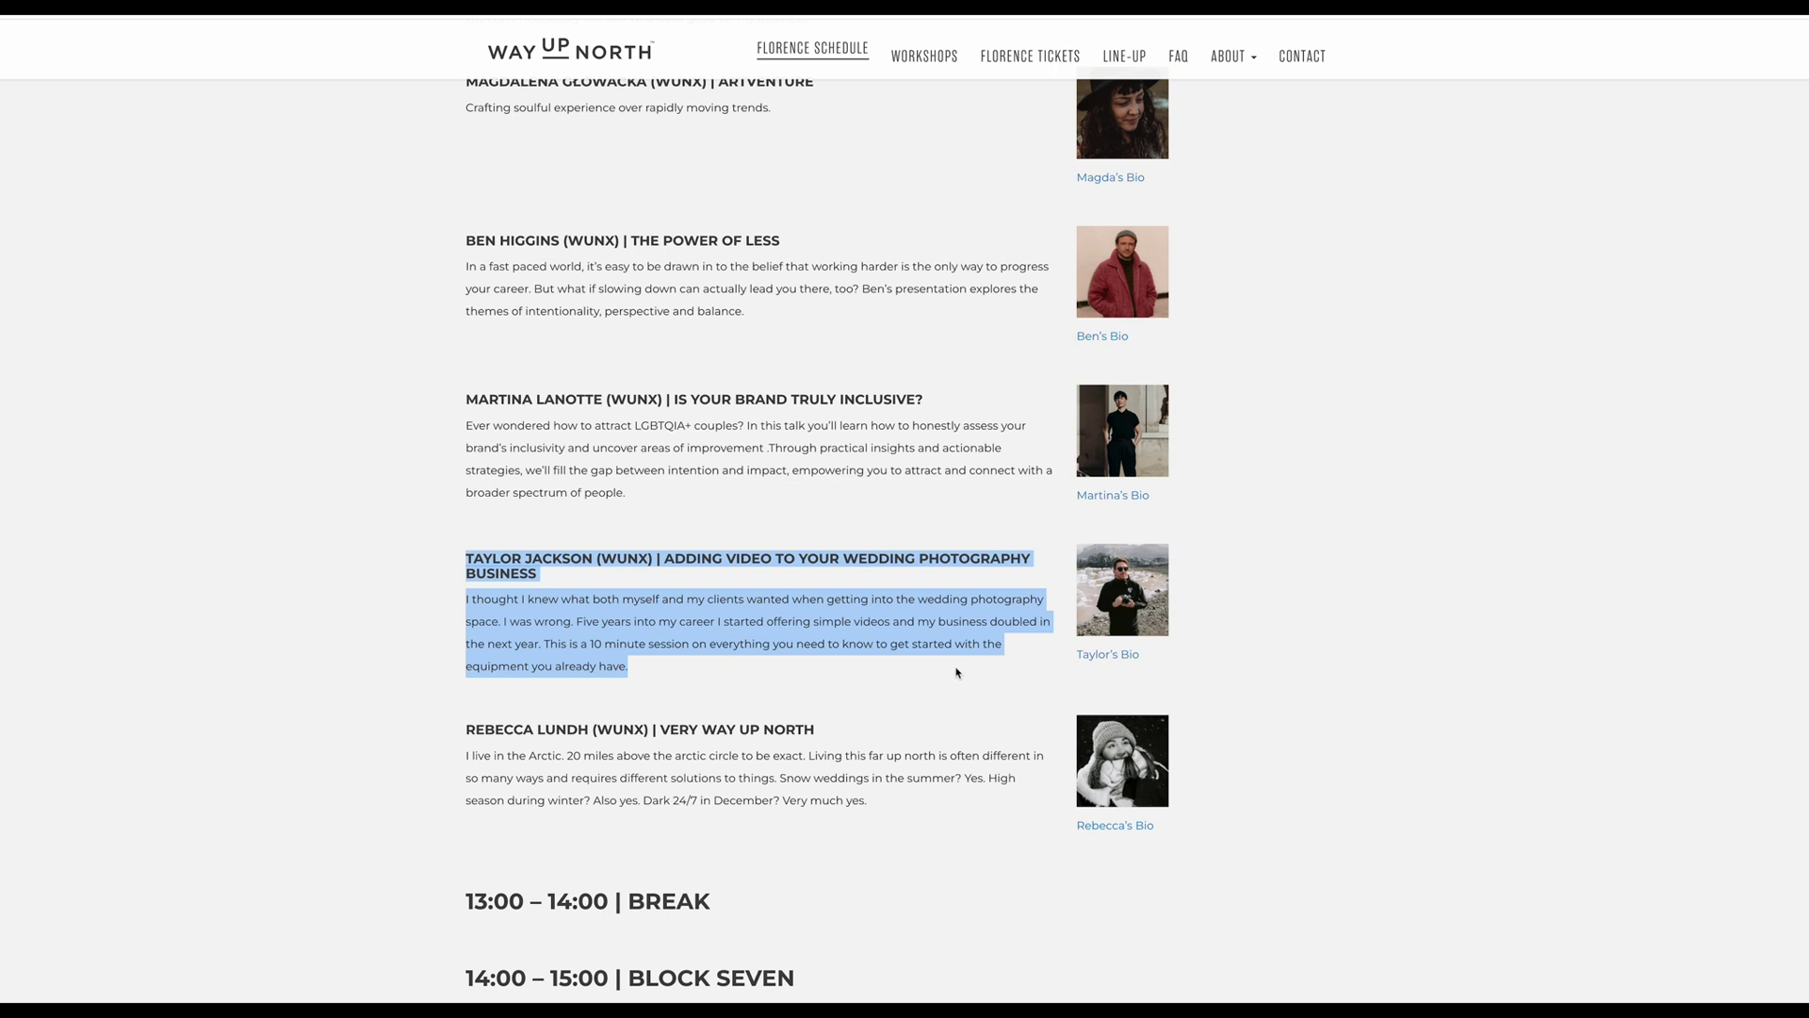
pyautogui.click(1315, 651)
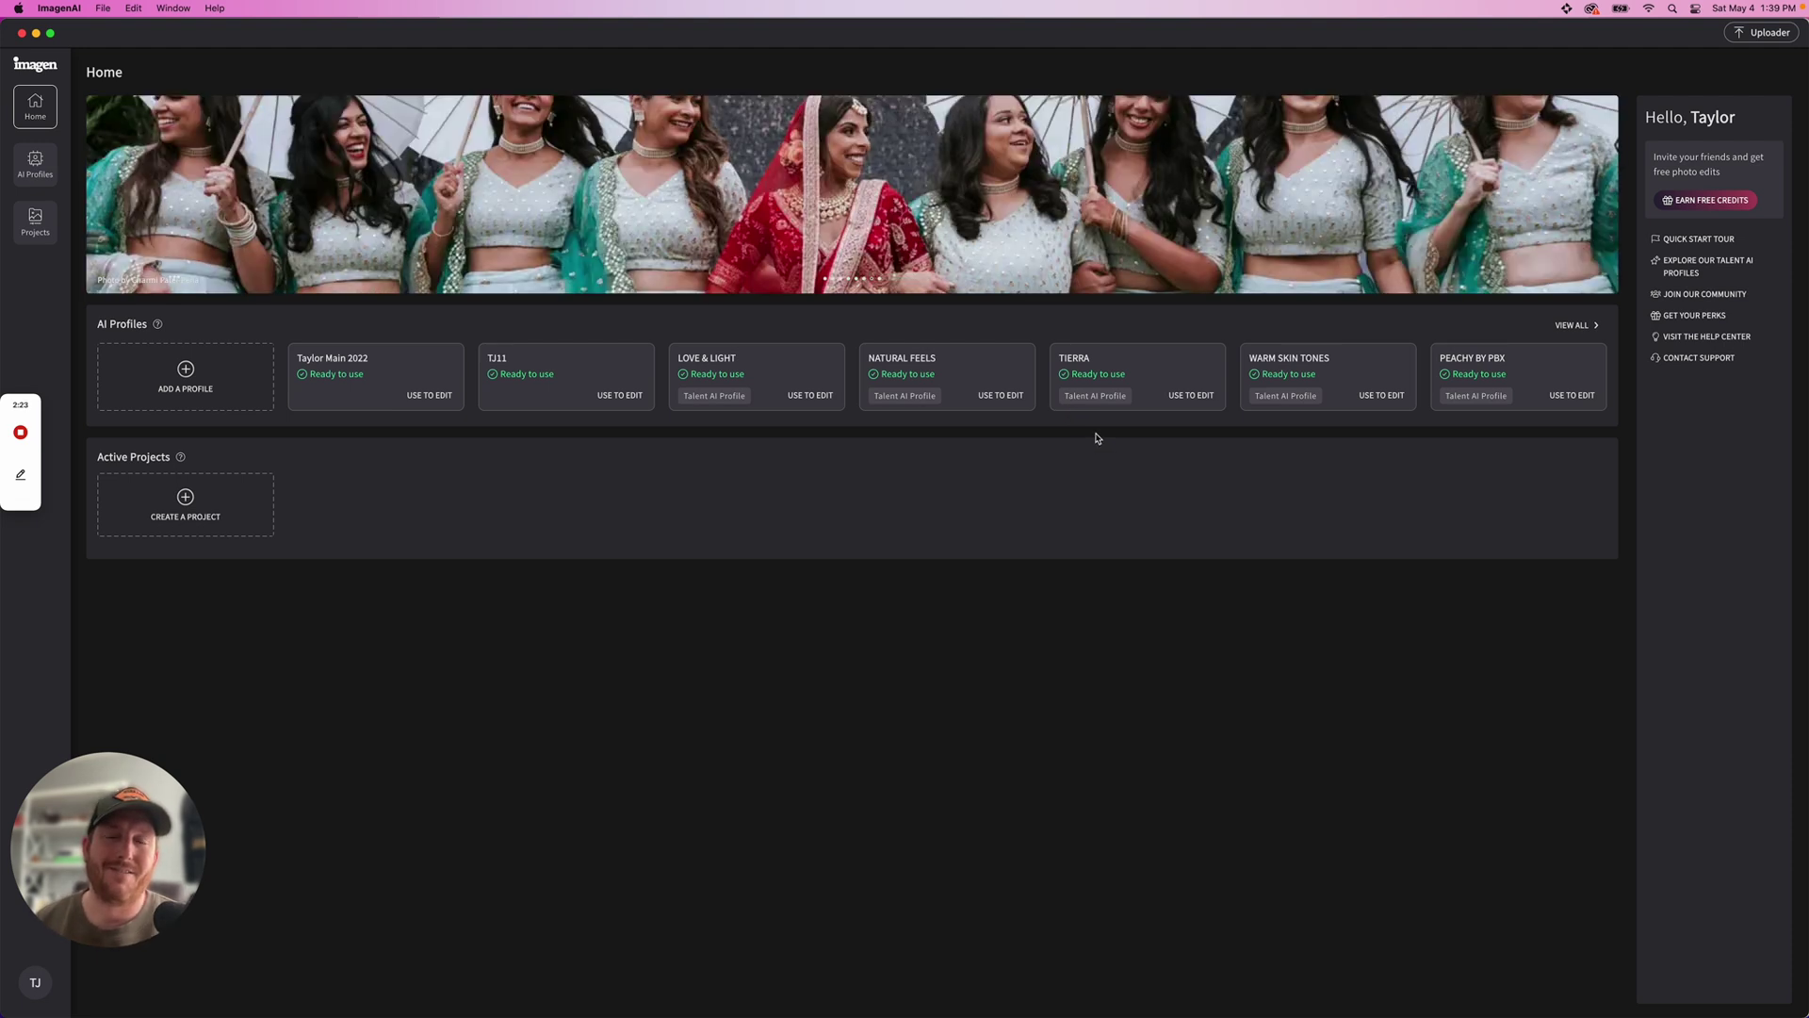
# - Create a new culling project from a Lightroom Classic catalog with Wedding as the most common photo type
pyautogui.click(184, 504)
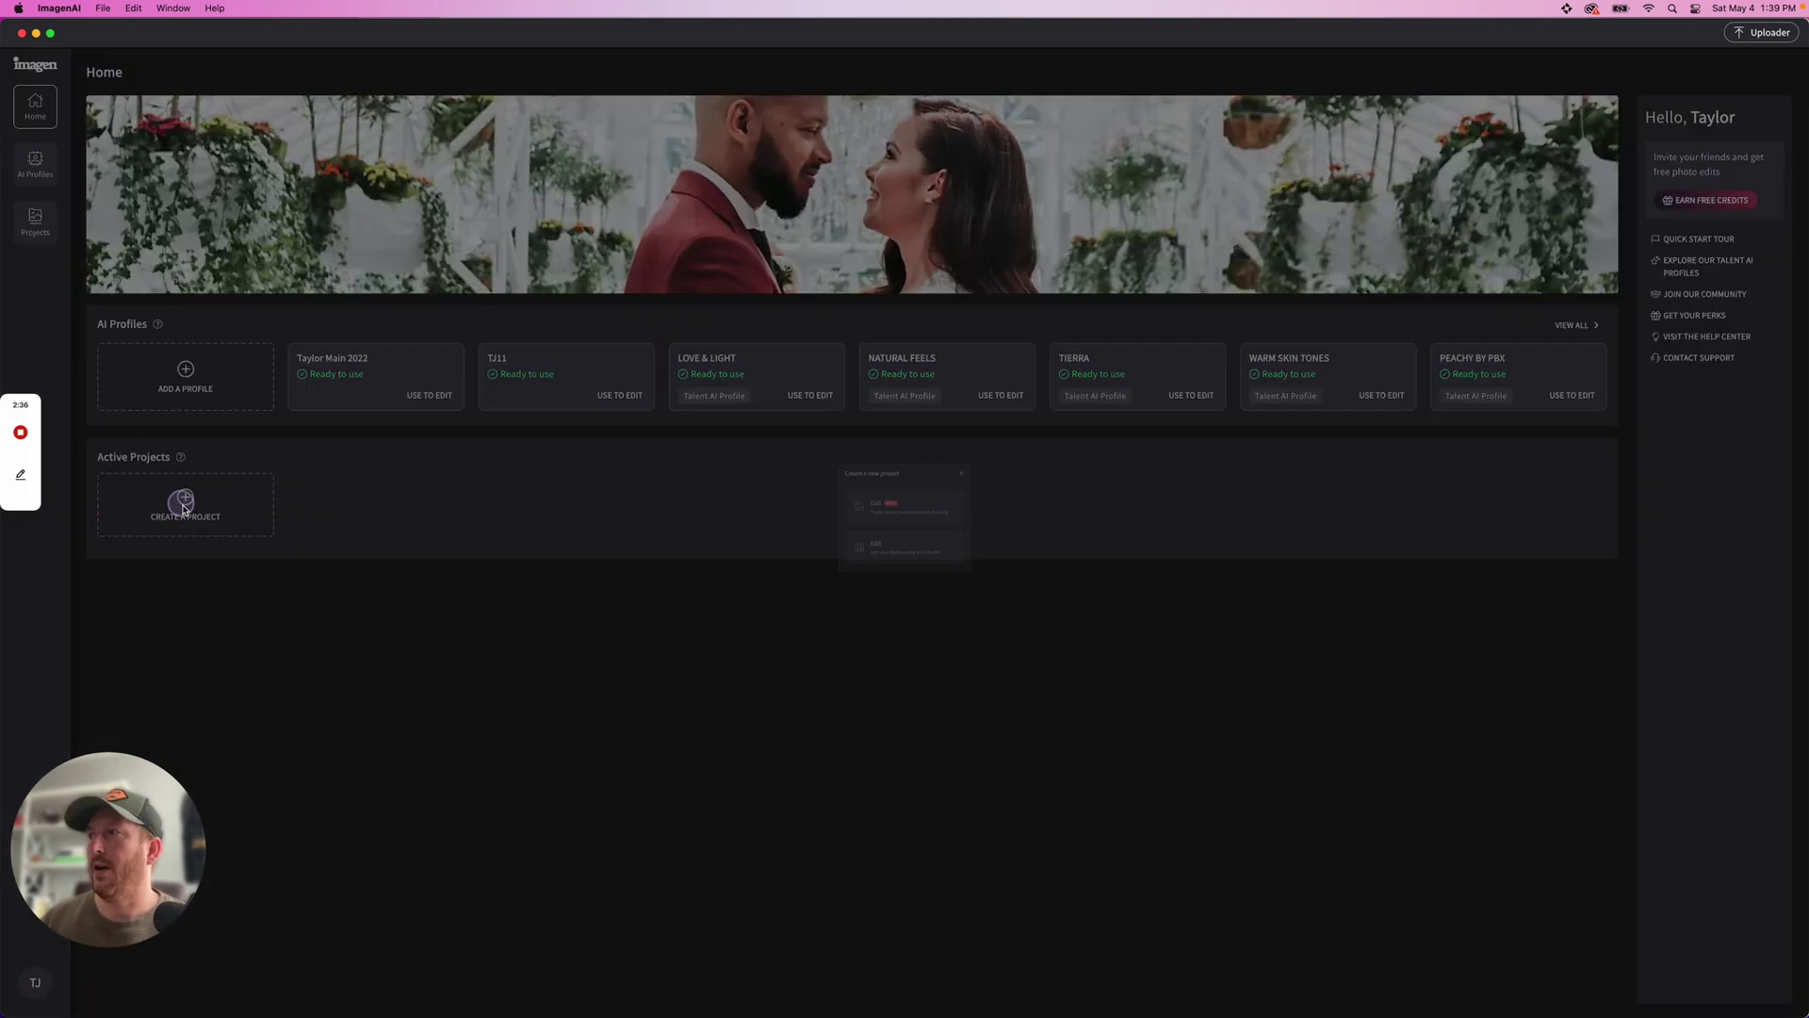
pyautogui.click(912, 512)
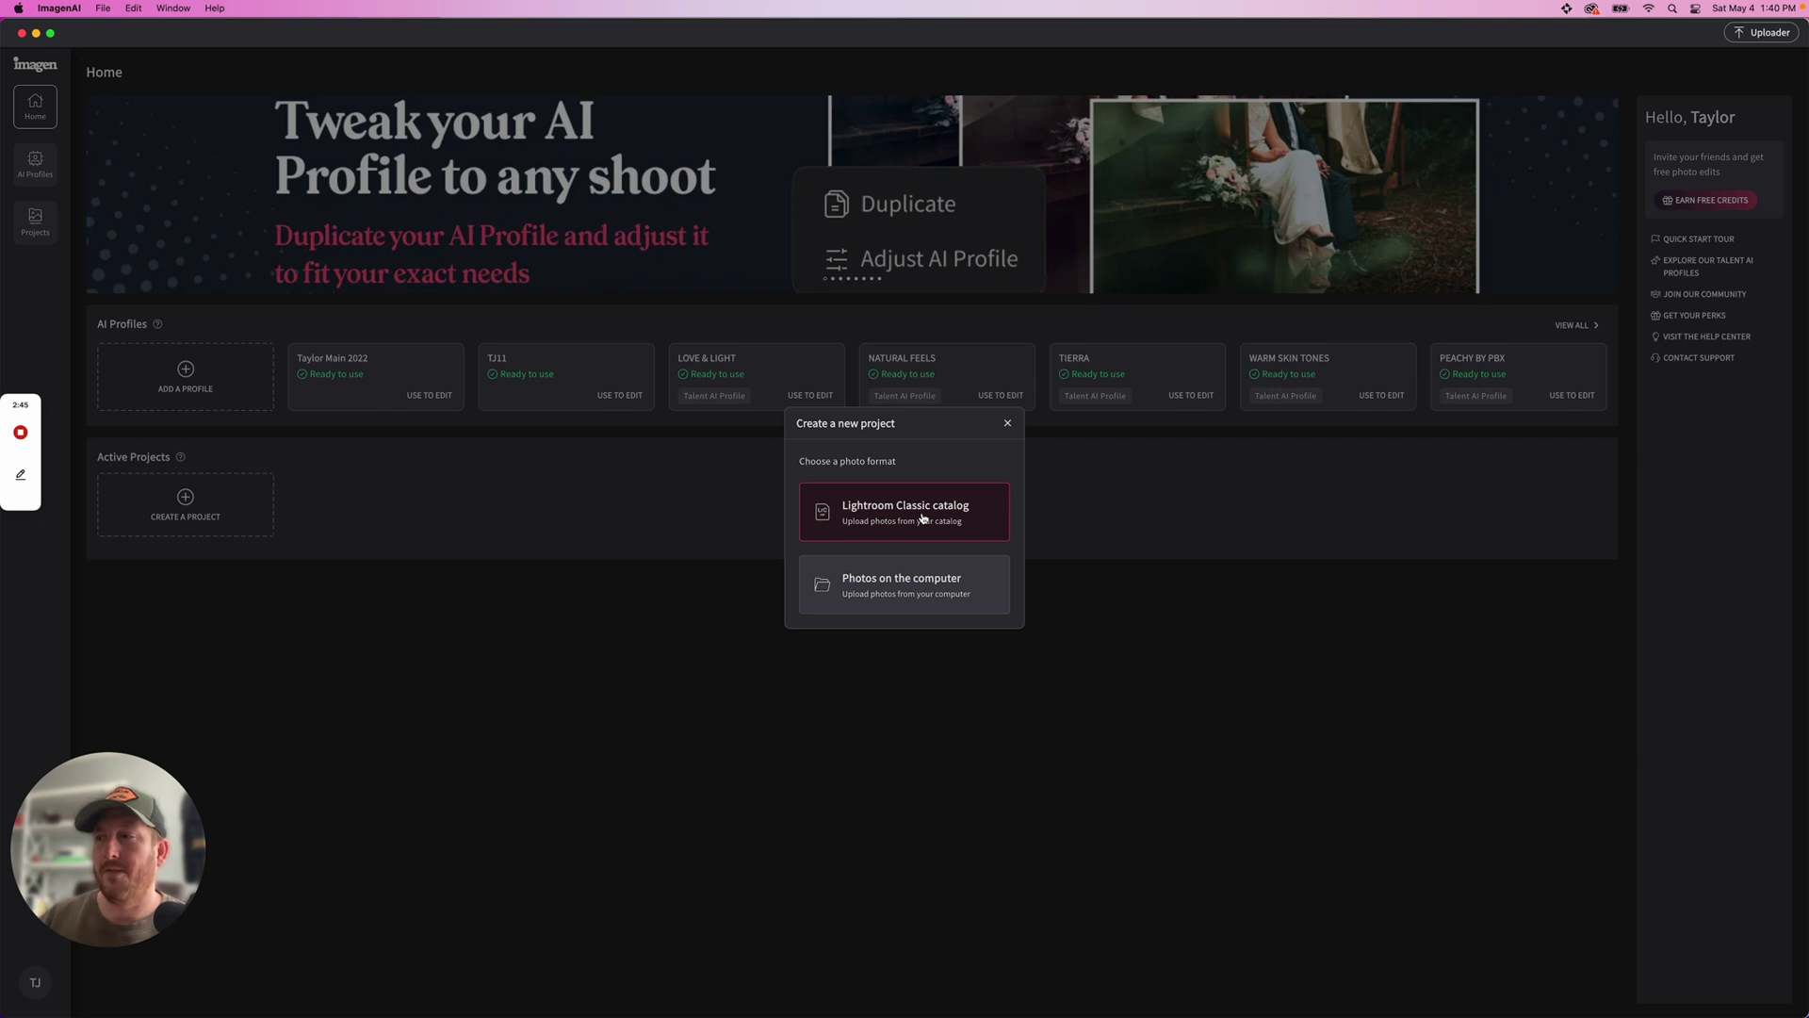
pyautogui.click(921, 517)
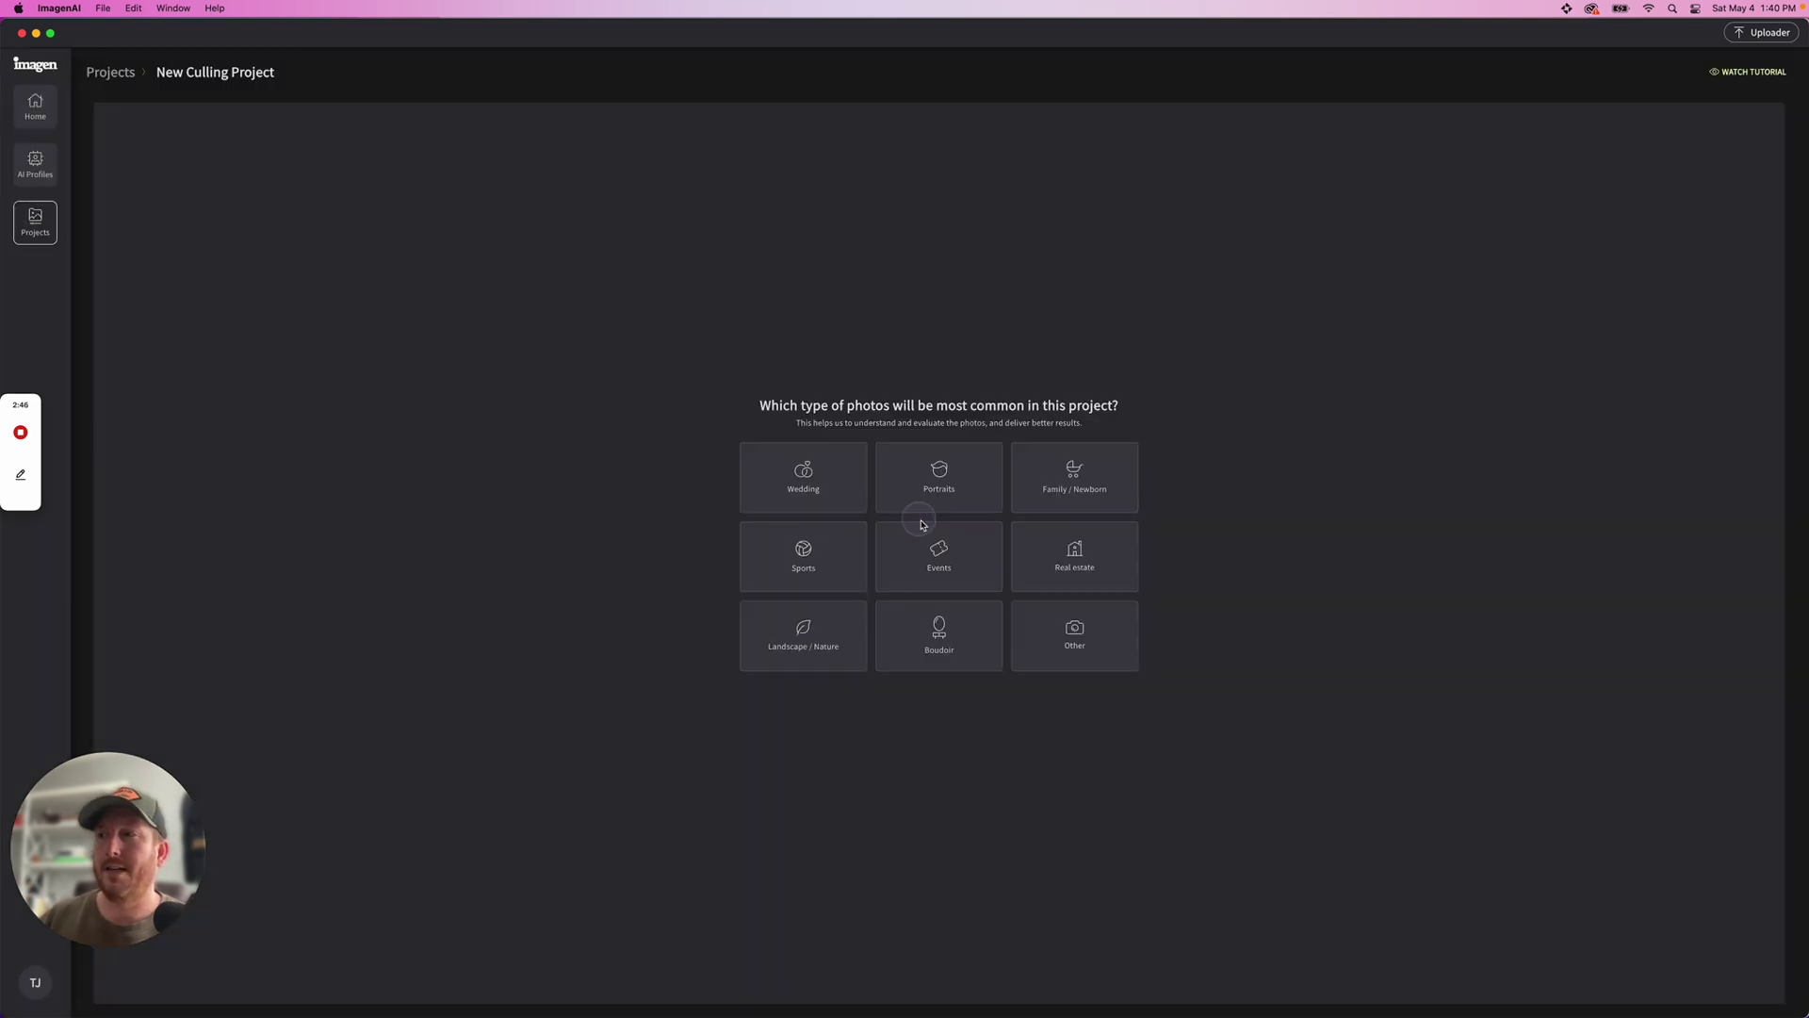
pyautogui.click(818, 477)
# - Name the project First Look Culling Studio and have culling results reviewed as edited previews with the PEACHY BY PBX profile
pyautogui.click(202, 199)
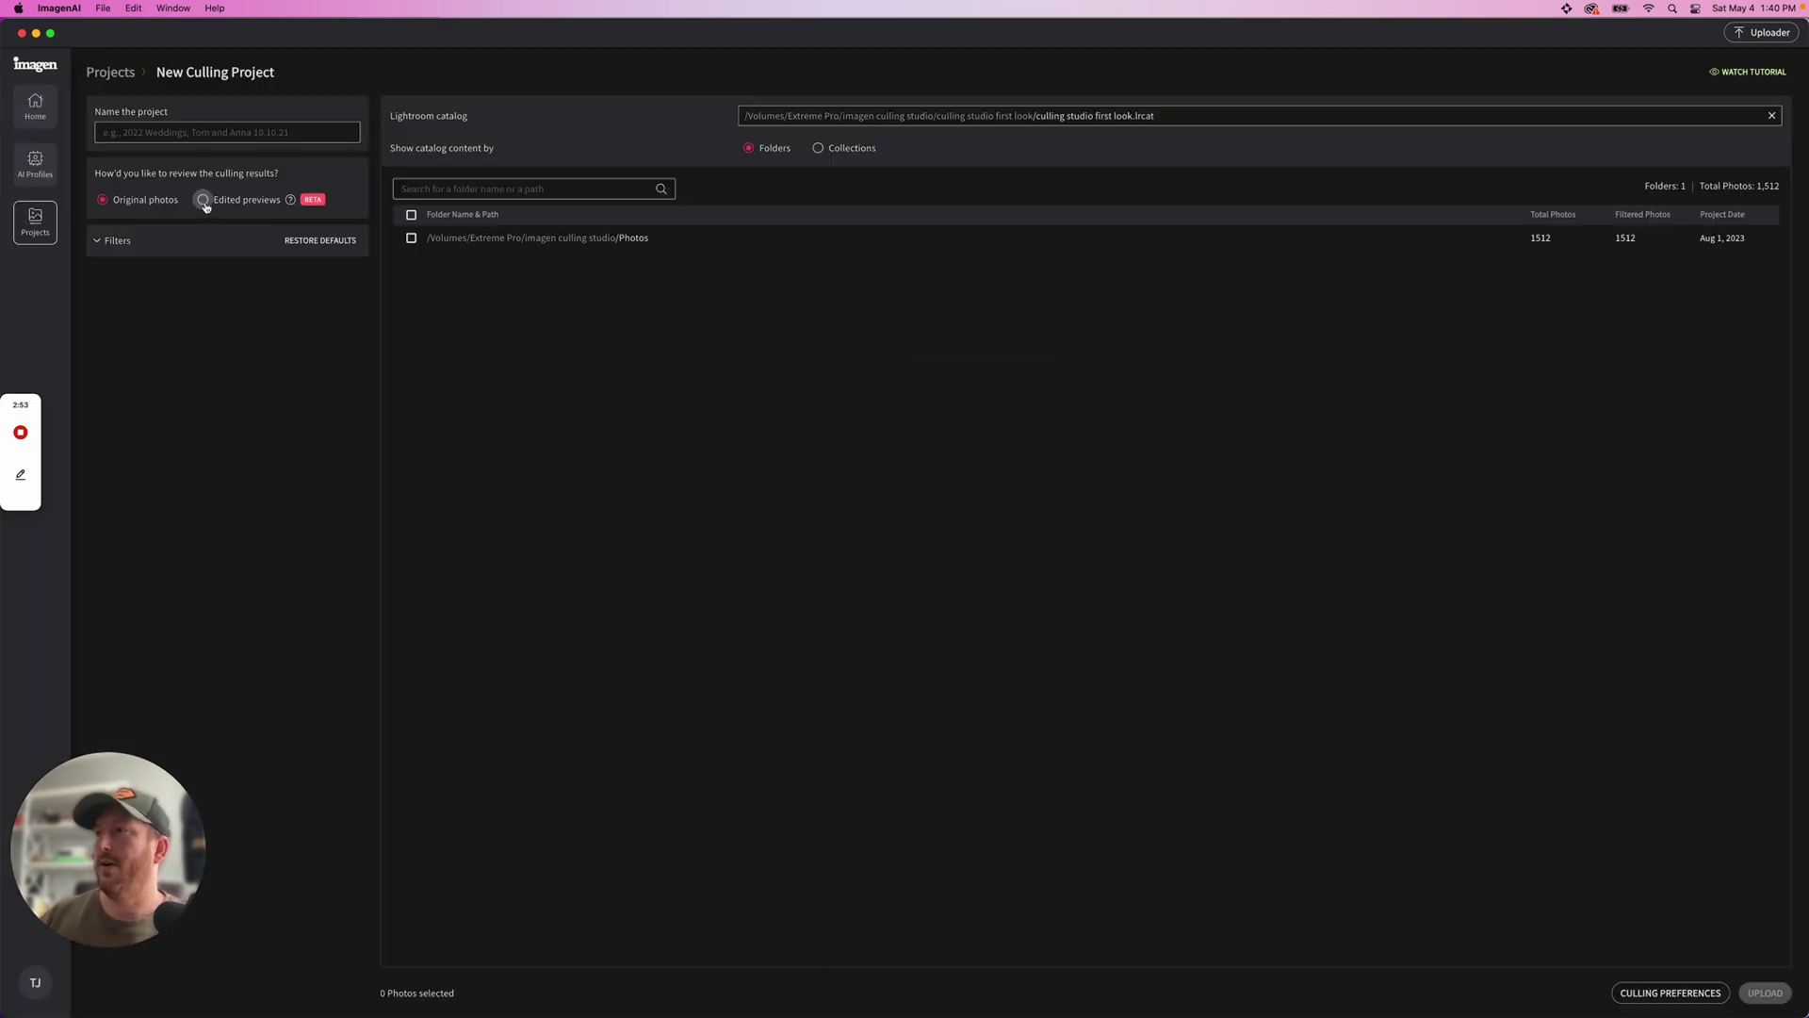
pyautogui.click(218, 135)
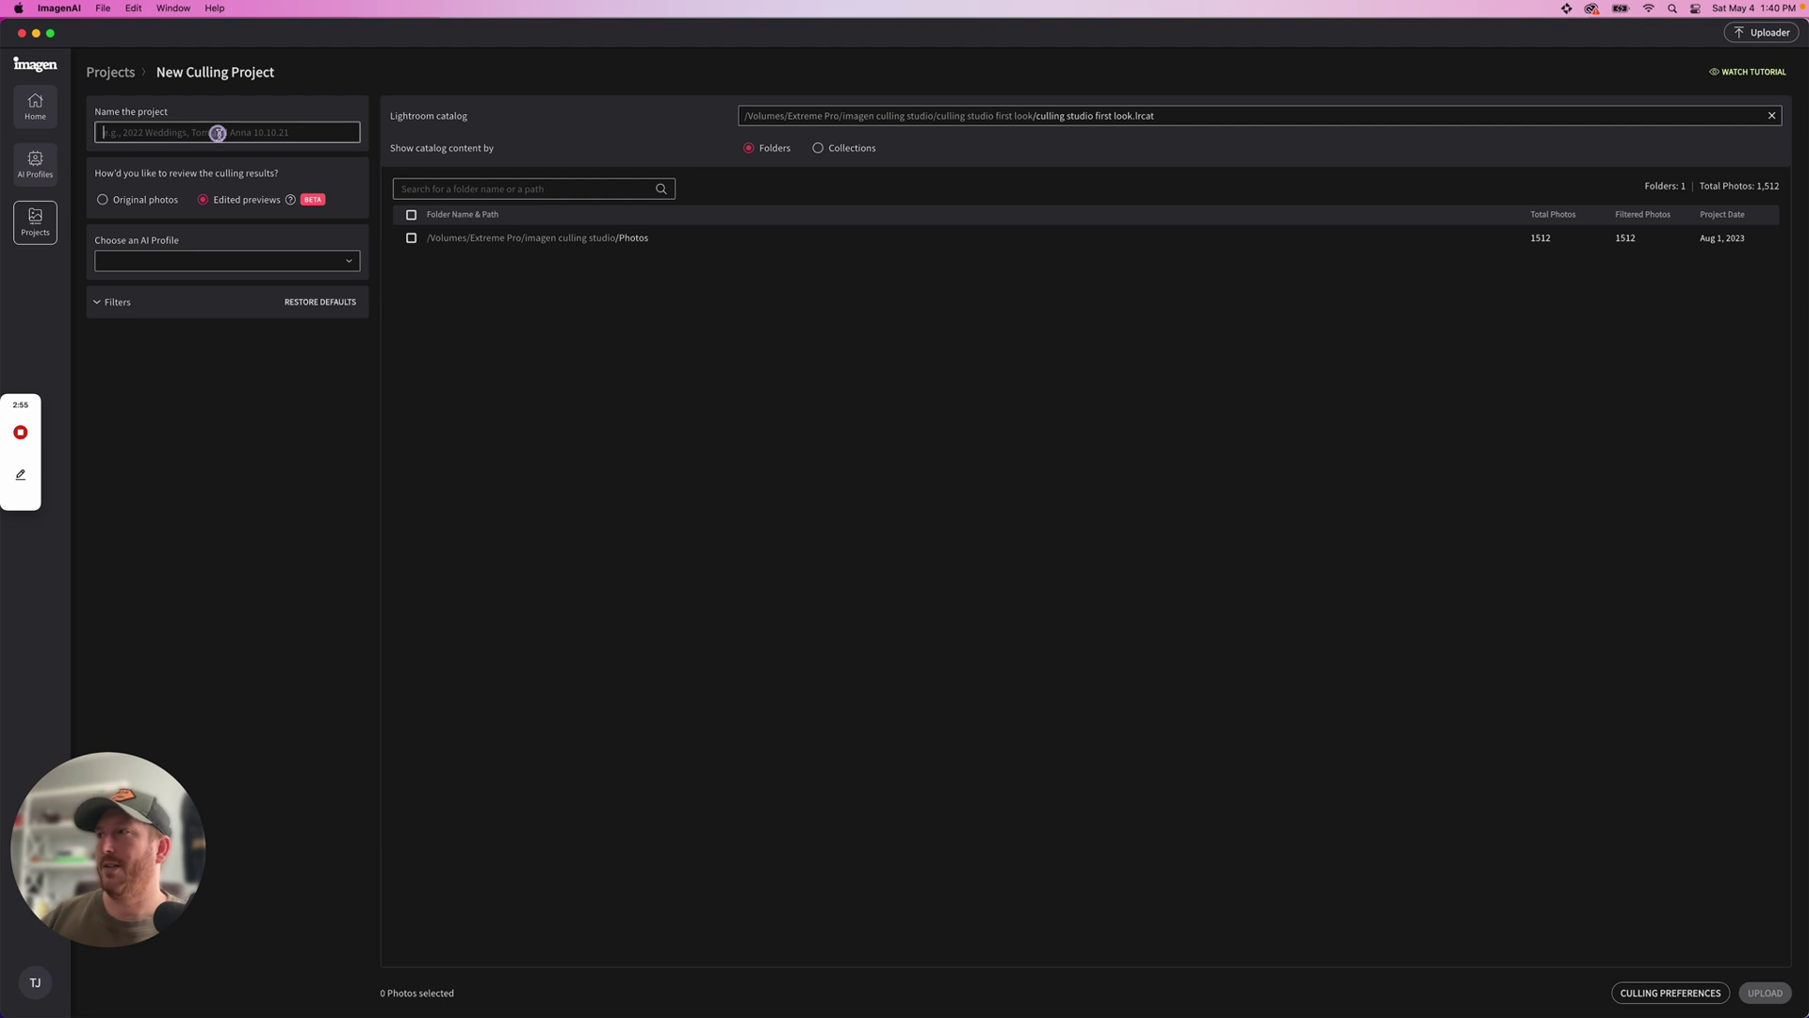
pyautogui.write('First Look Culling Studio')
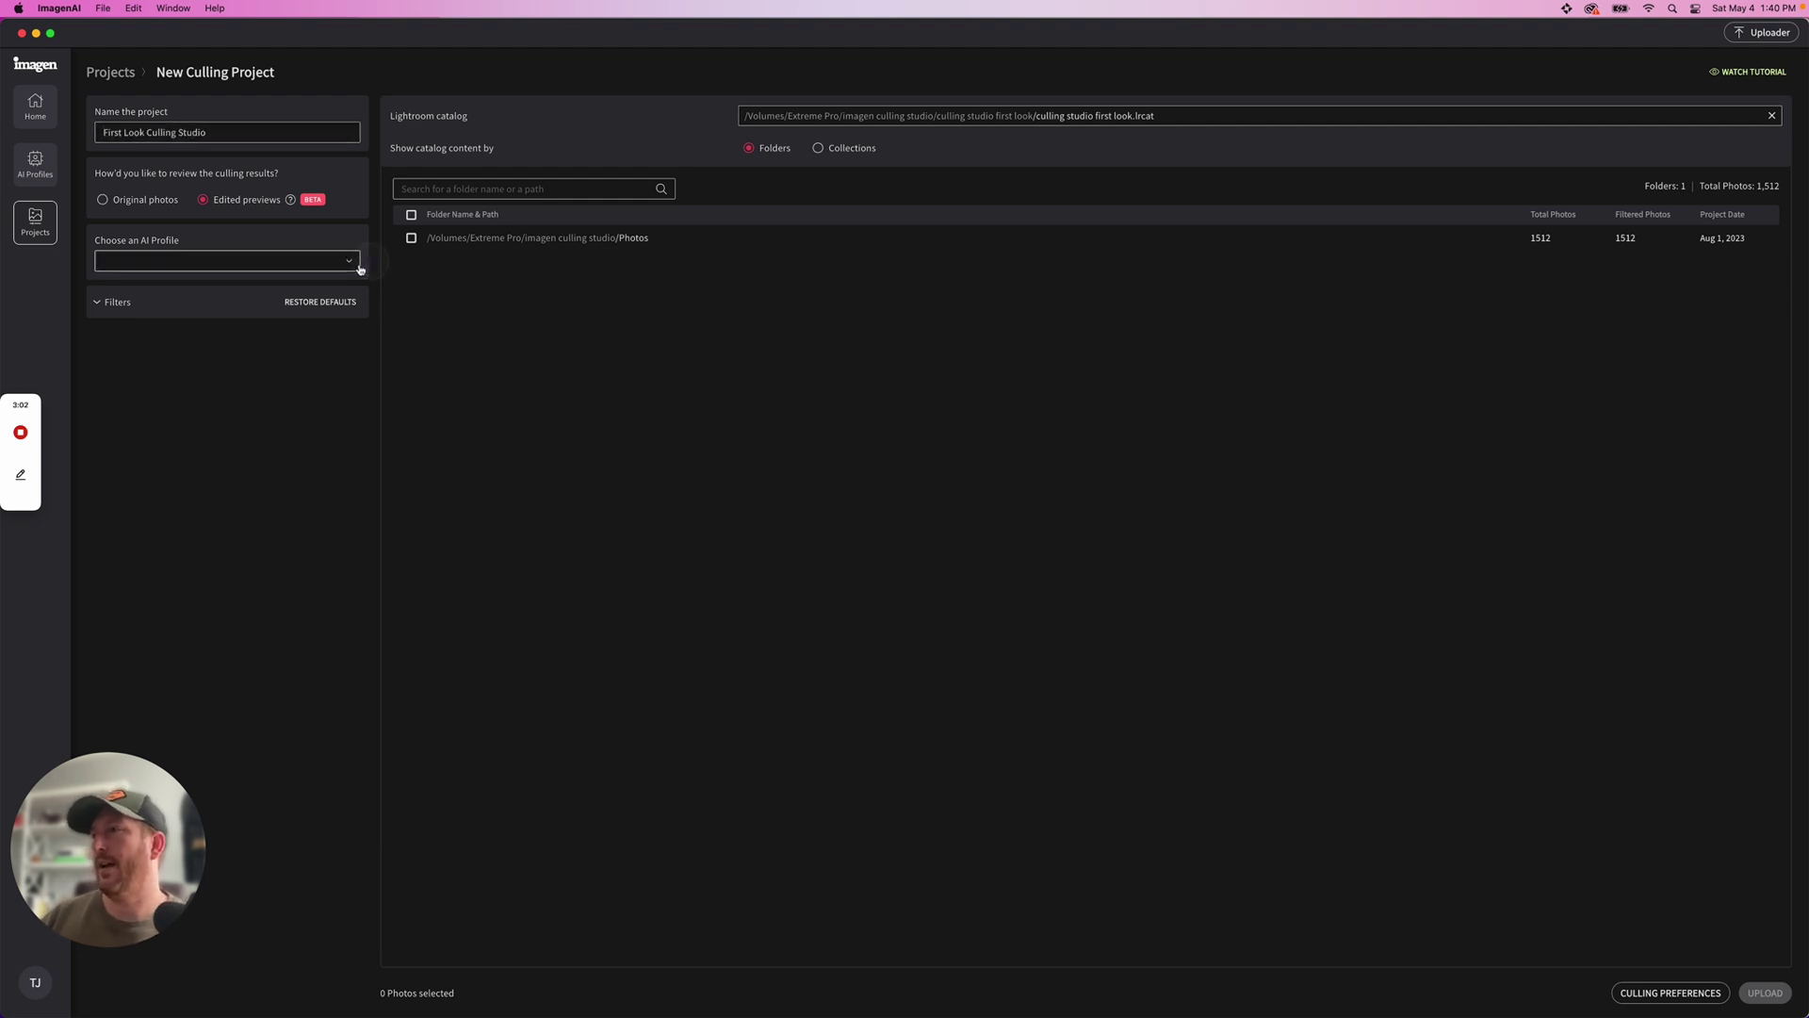
pyautogui.click(351, 263)
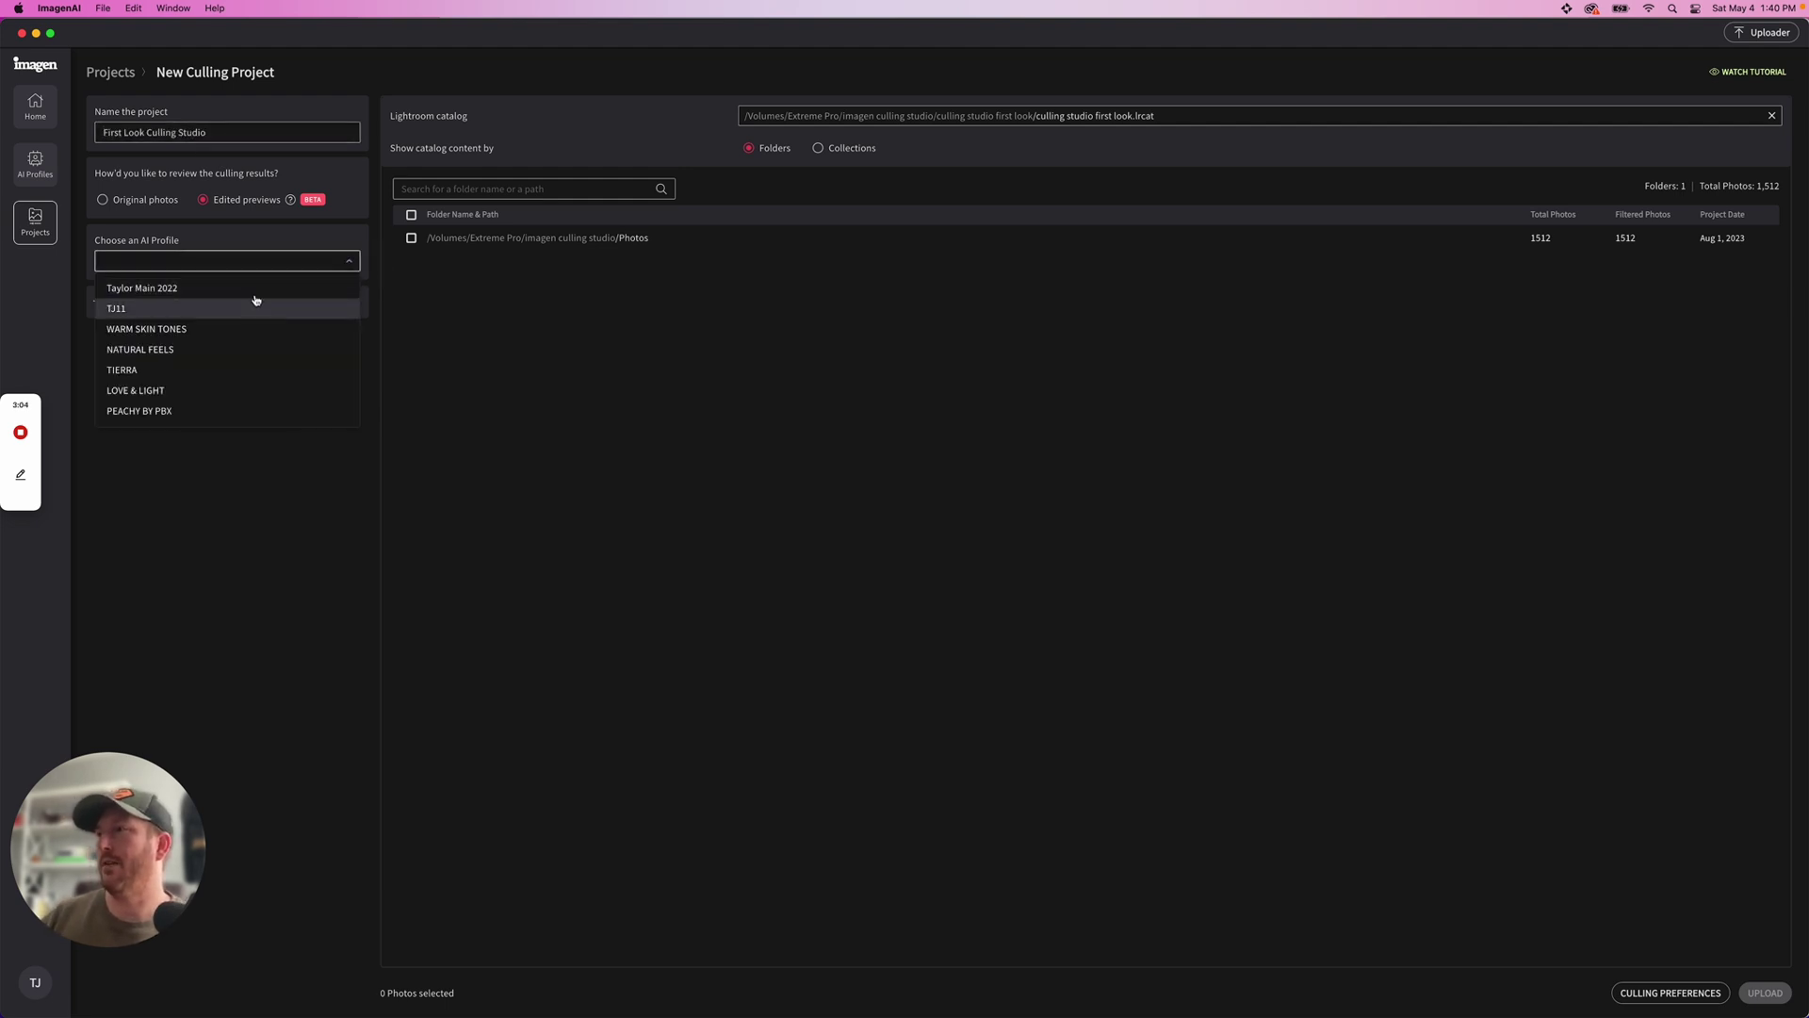
pyautogui.click(138, 411)
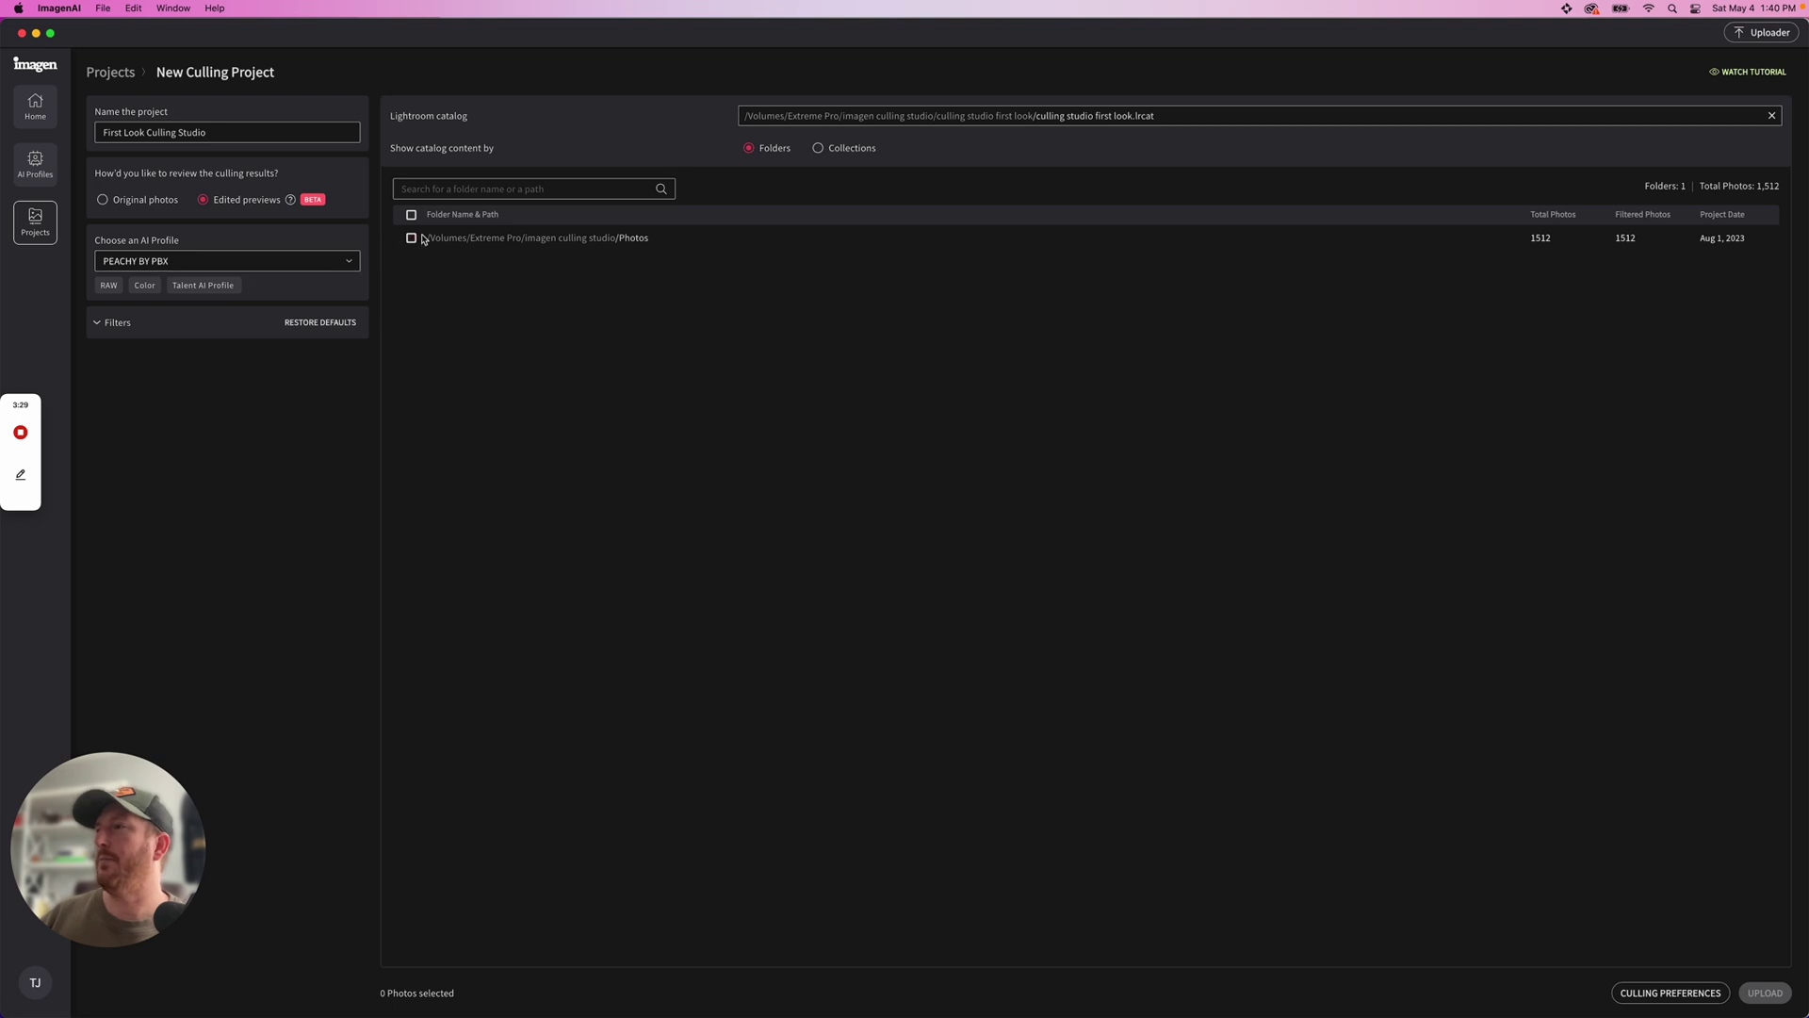
# - Select the catalog's Photos folder and save culling preferences that rate results by stars
pyautogui.click(410, 216)
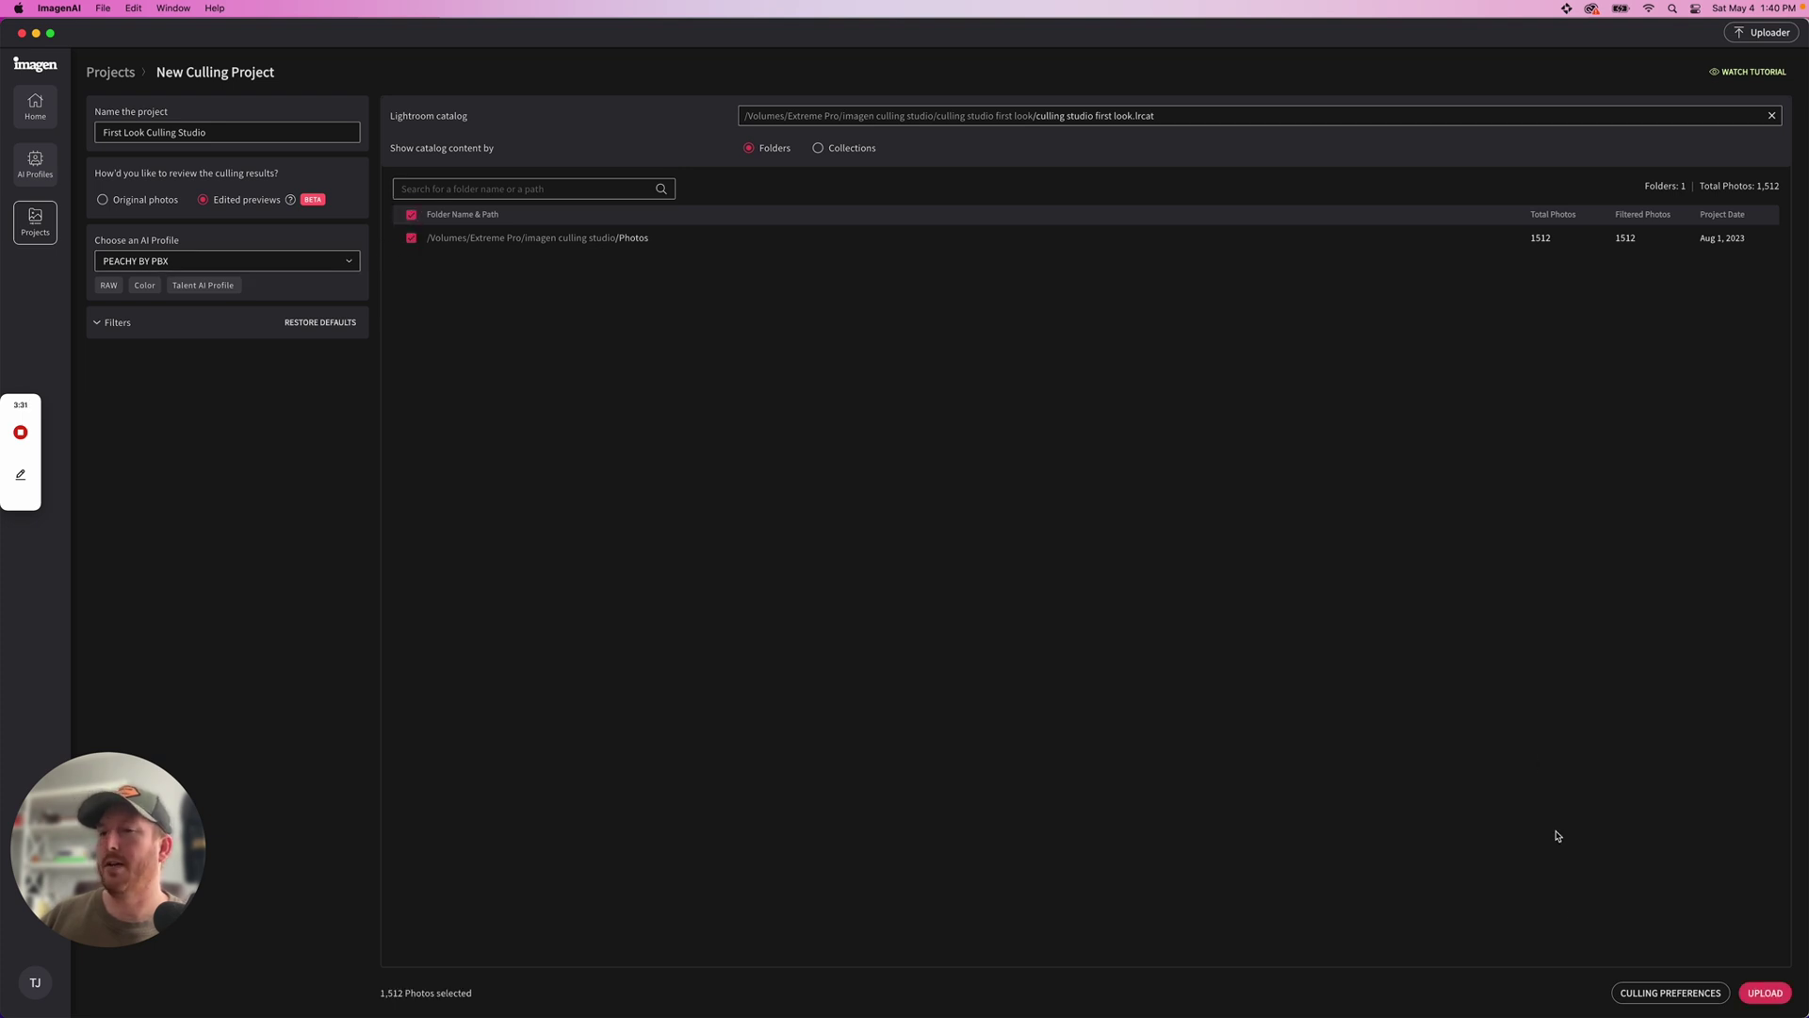
pyautogui.click(1672, 999)
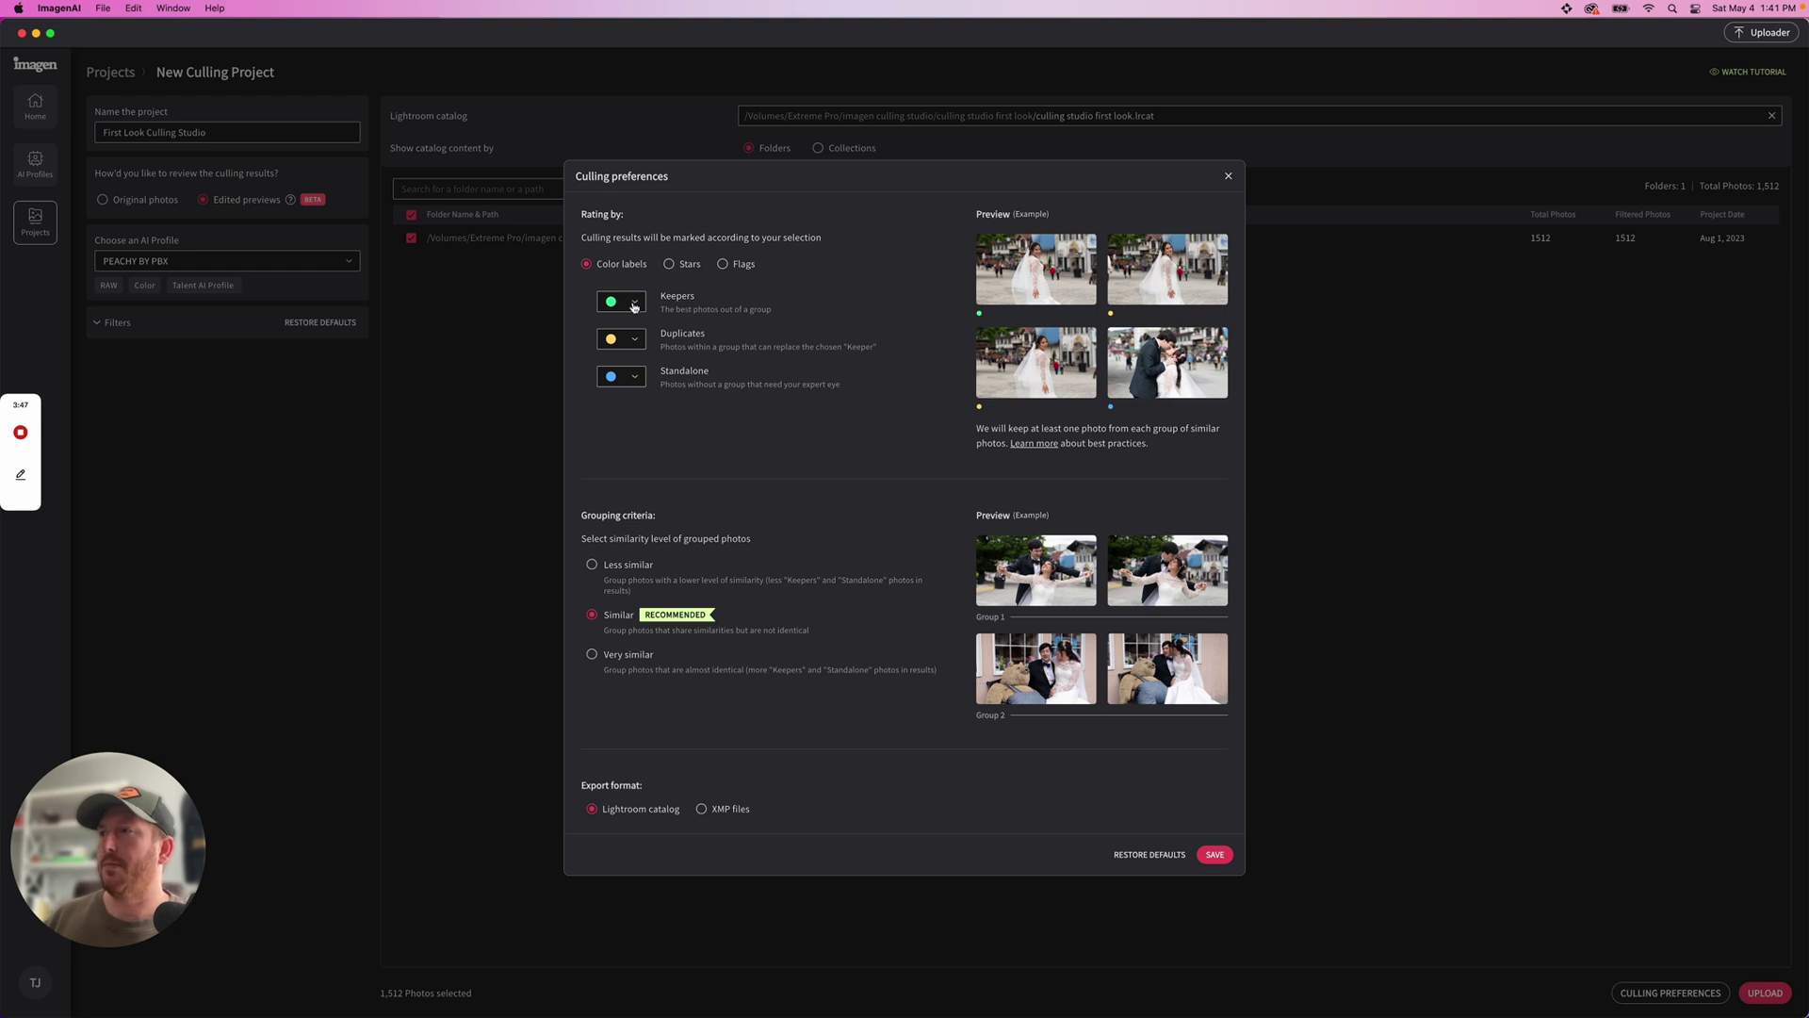
pyautogui.click(669, 264)
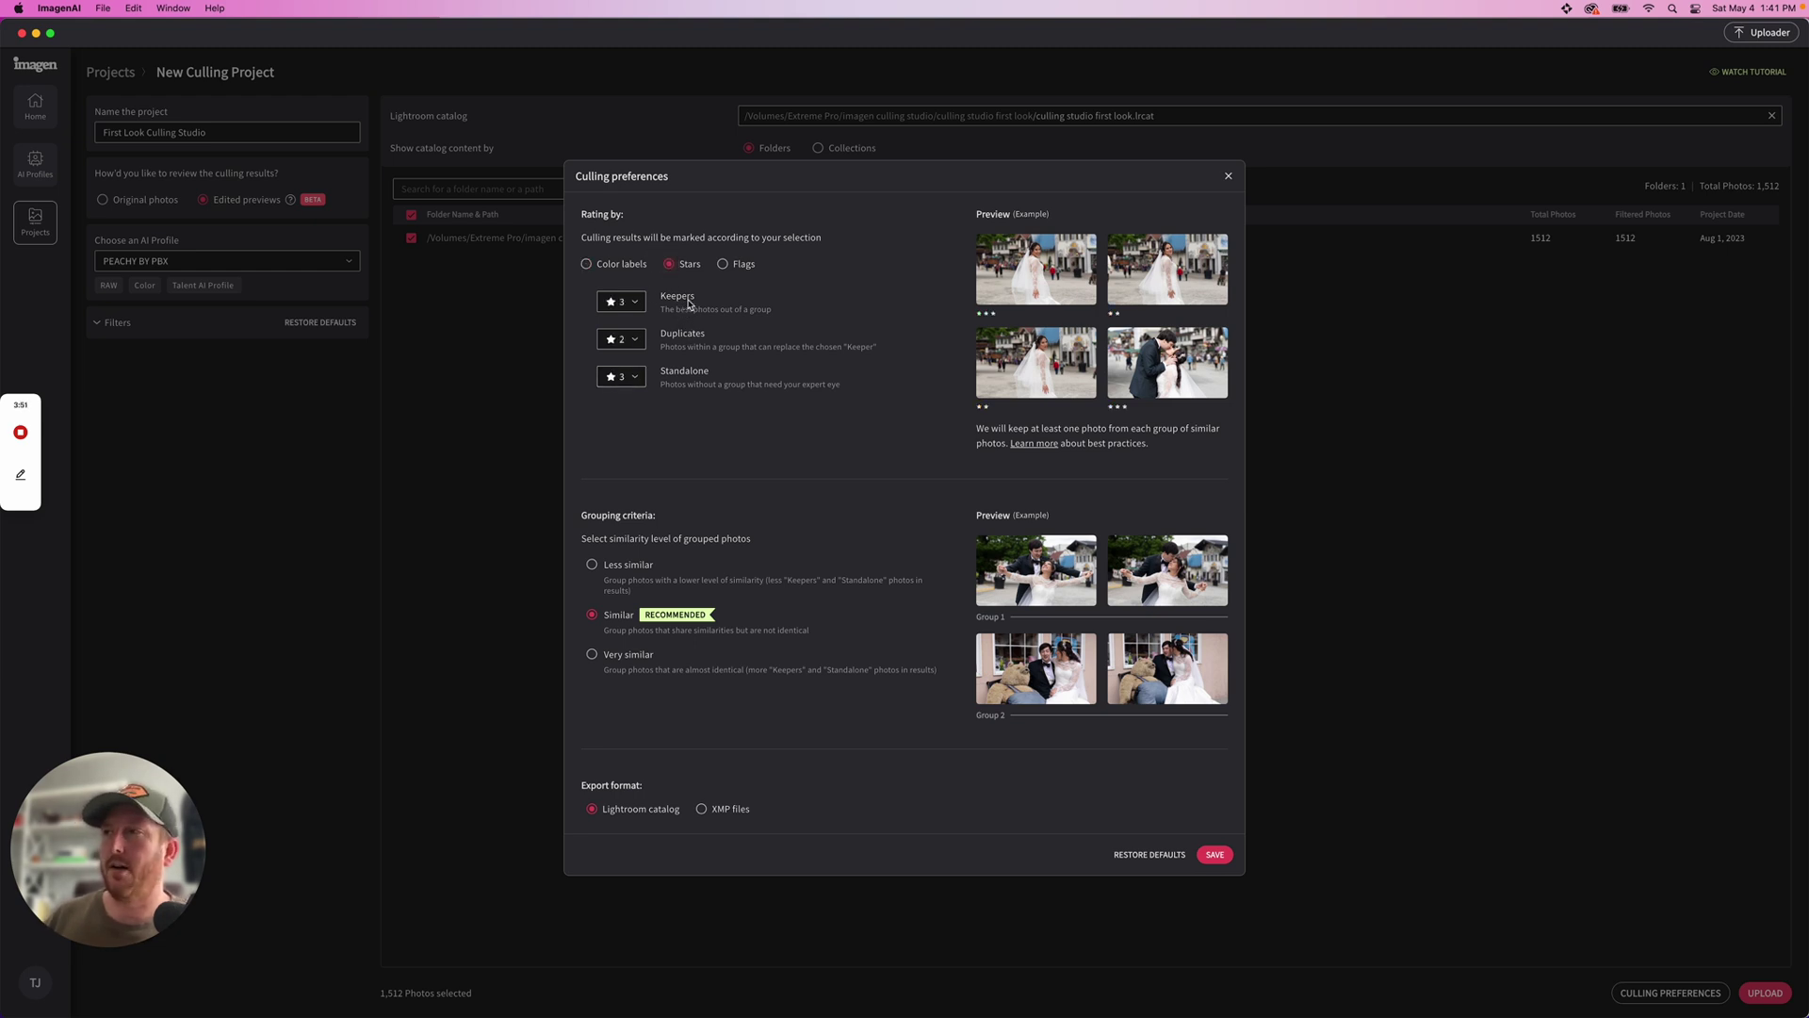
pyautogui.click(722, 264)
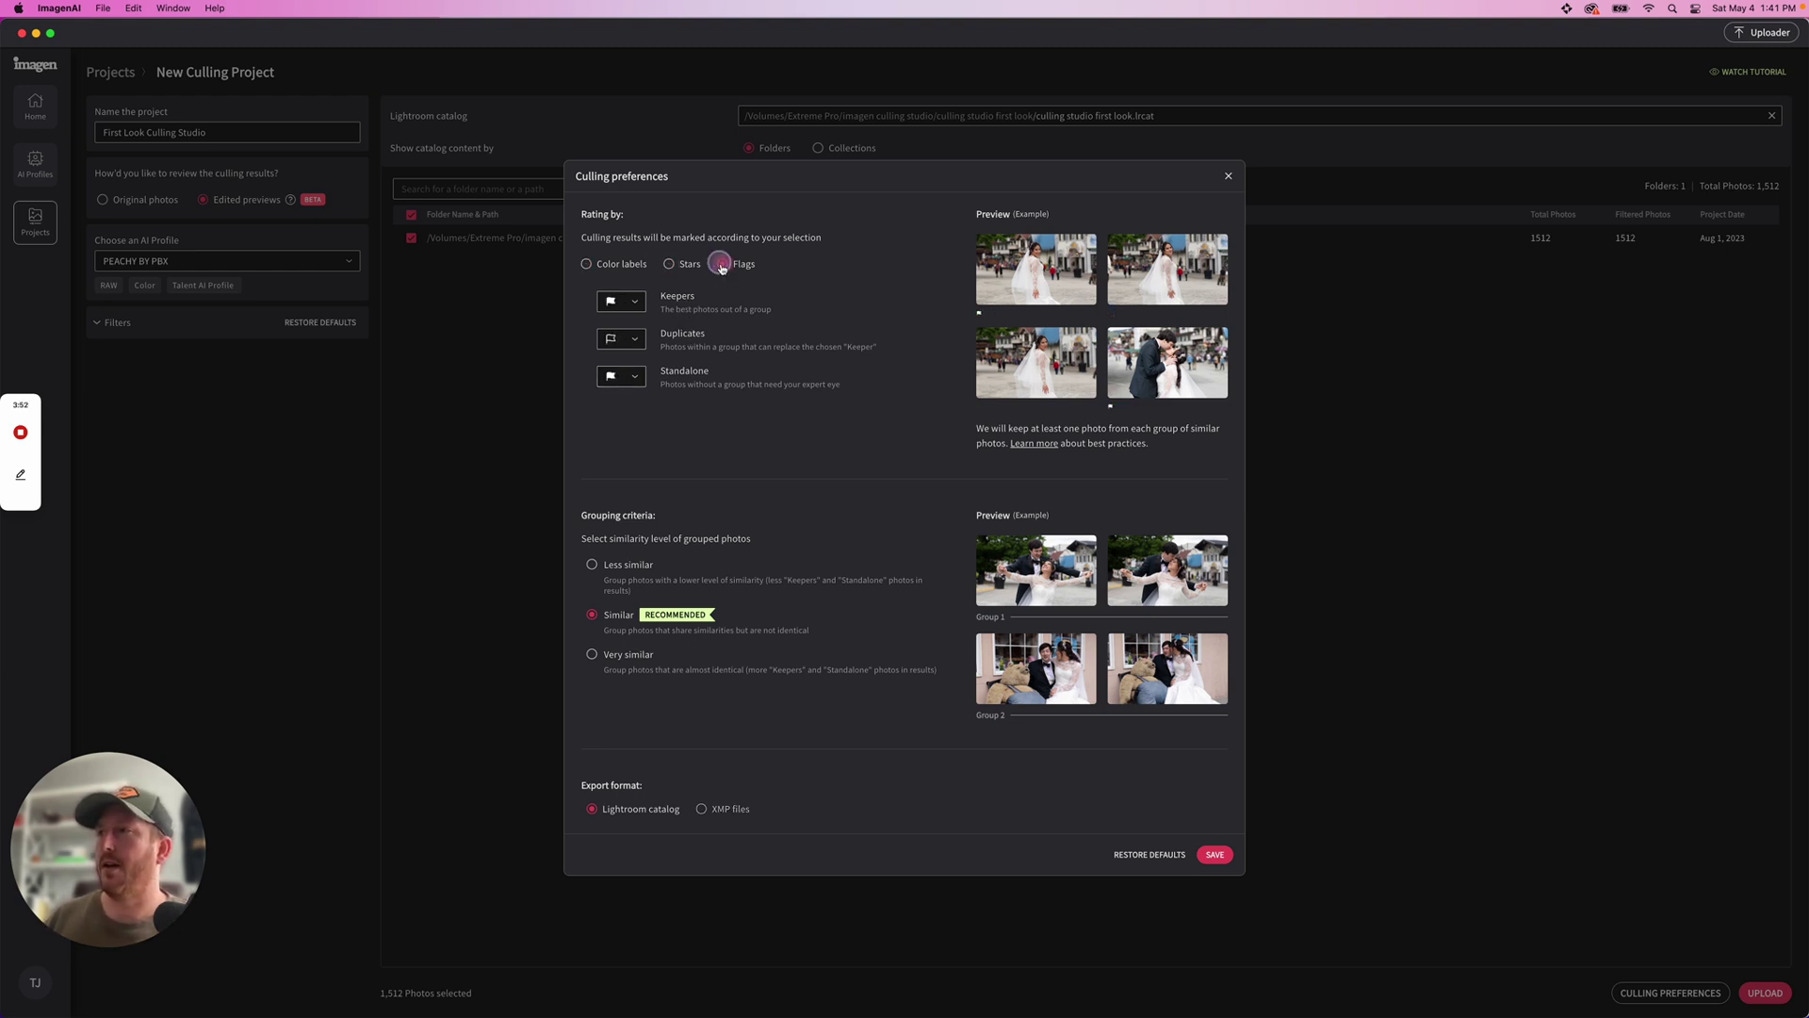
pyautogui.click(668, 264)
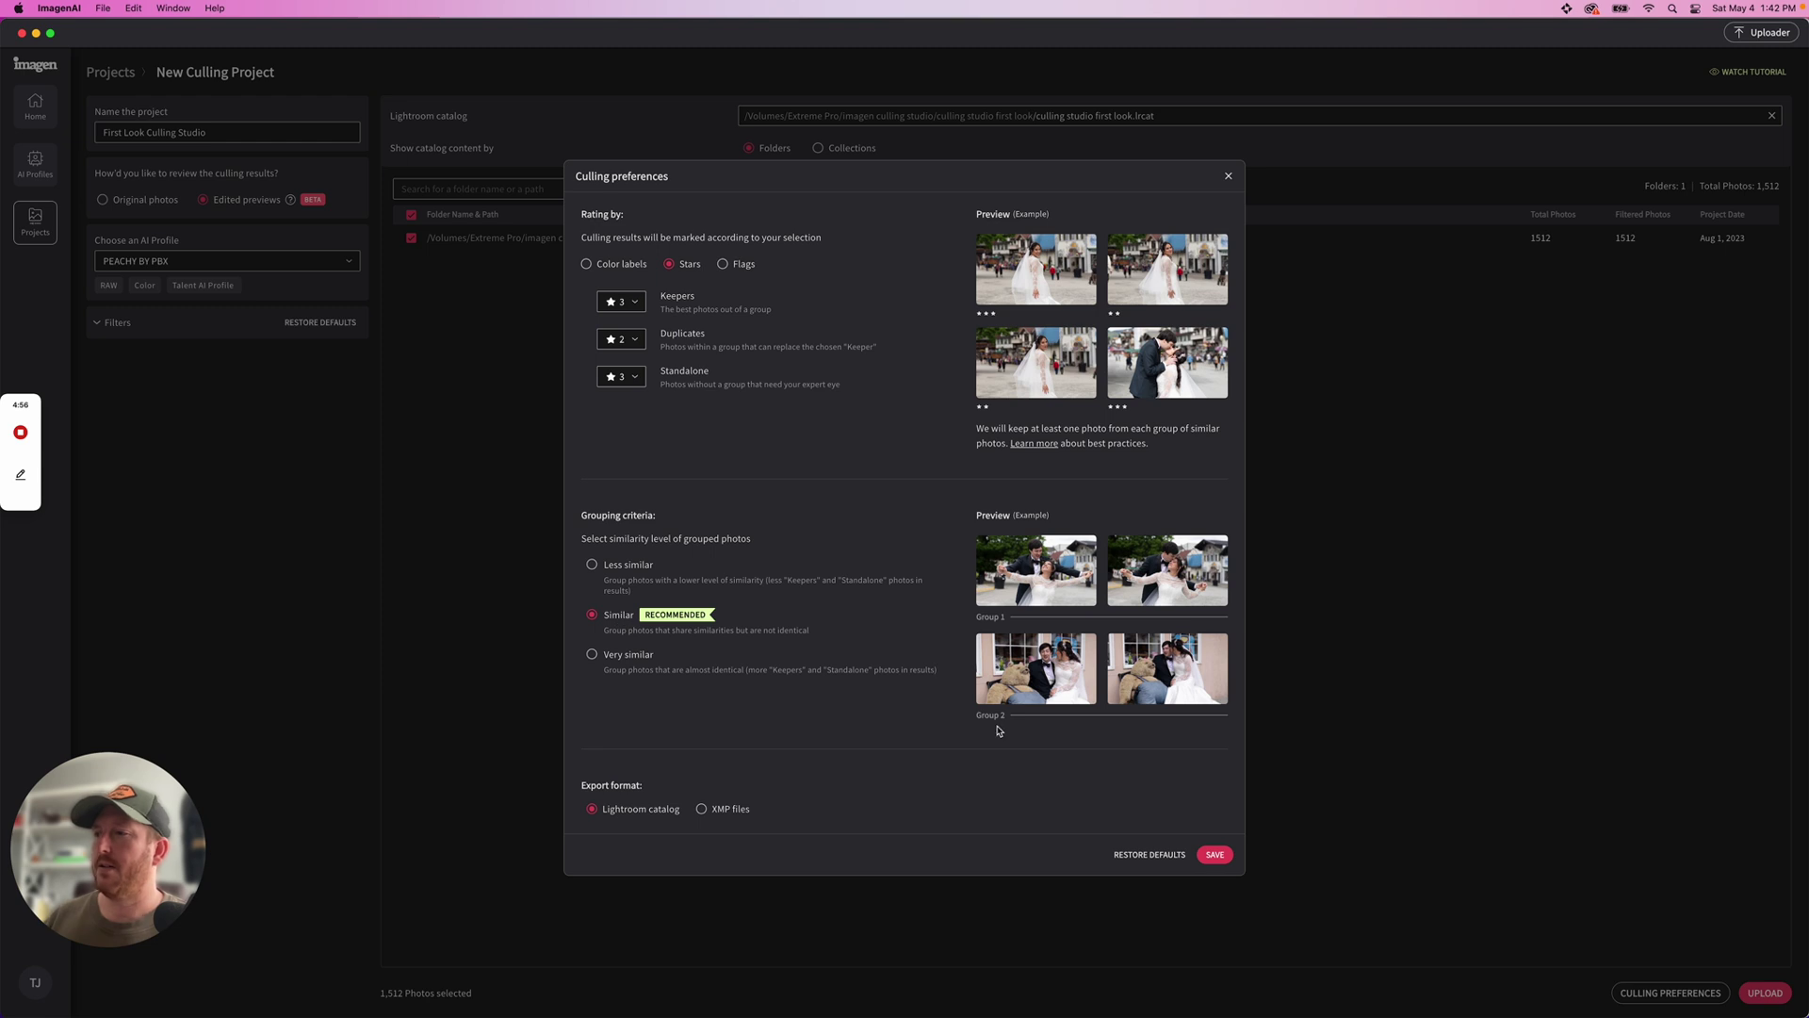
pyautogui.click(1214, 854)
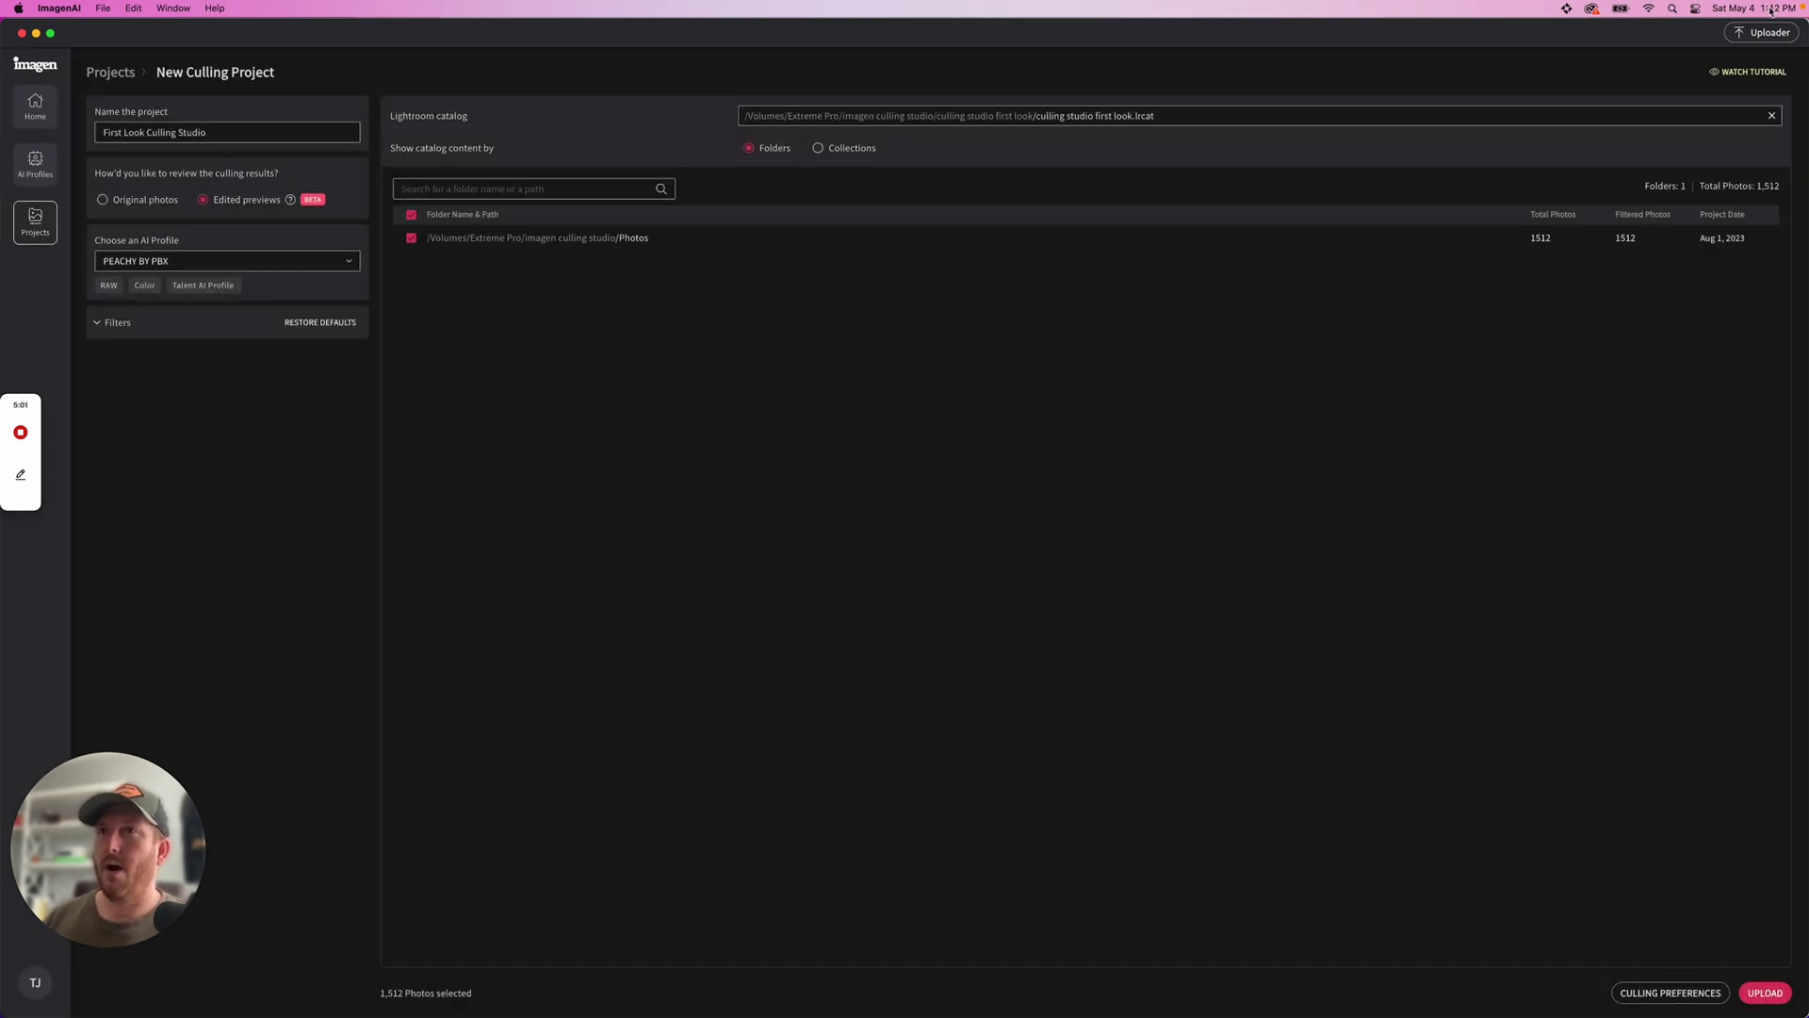
# - Upload the selected photos for culling, dismiss the completed upload and return to the home page
pyautogui.click(1765, 992)
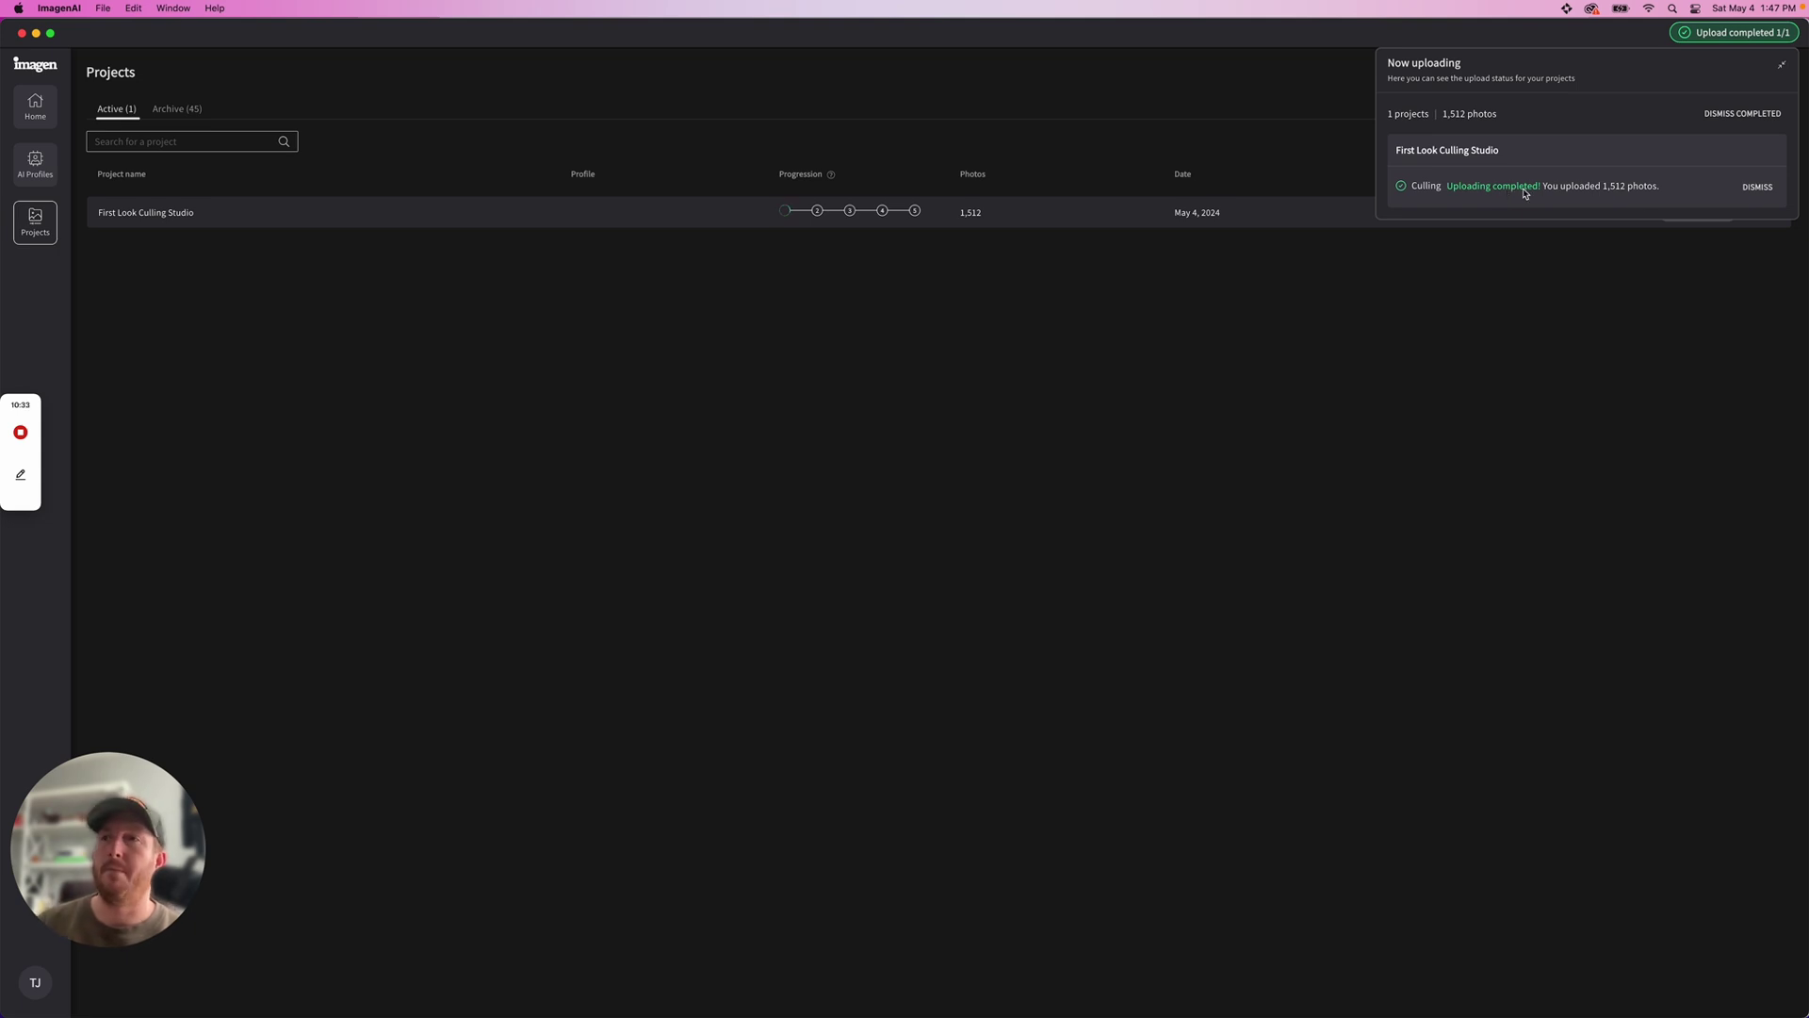
pyautogui.click(1757, 186)
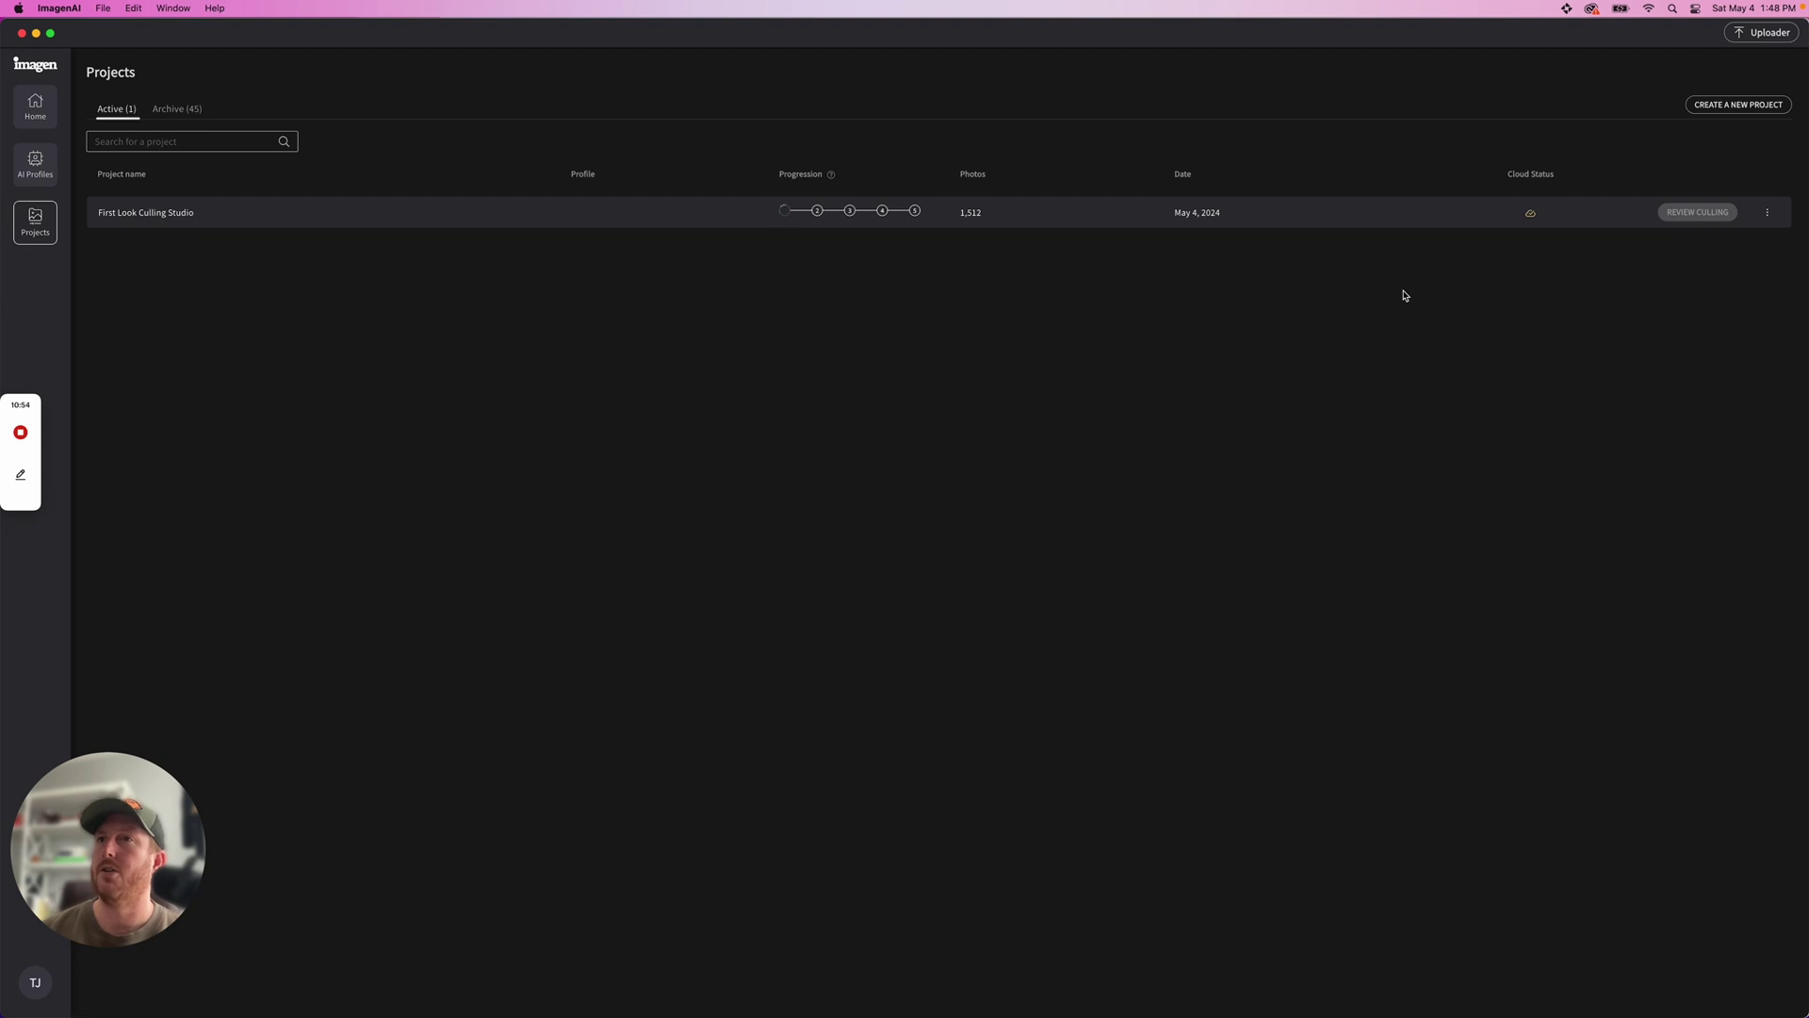
pyautogui.click(35, 108)
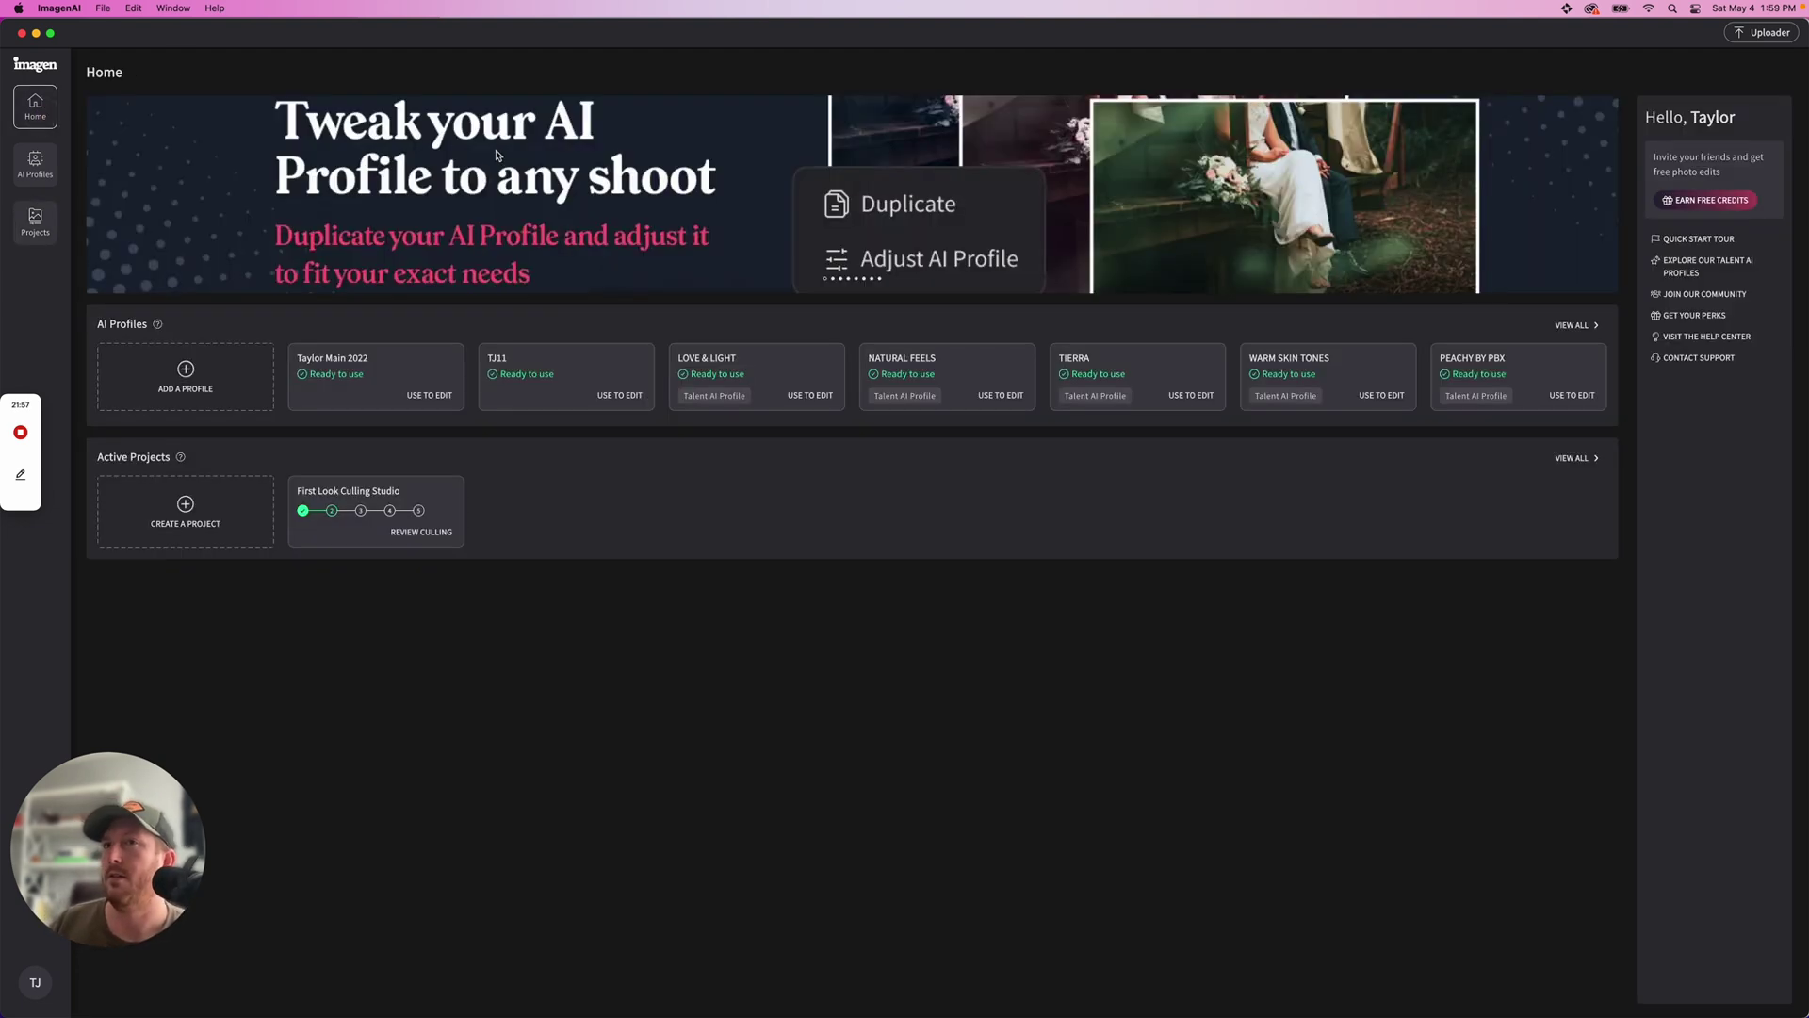
# - Open the culling review of First Look Culling Studio and show the results one large photo at a time
pyautogui.click(420, 534)
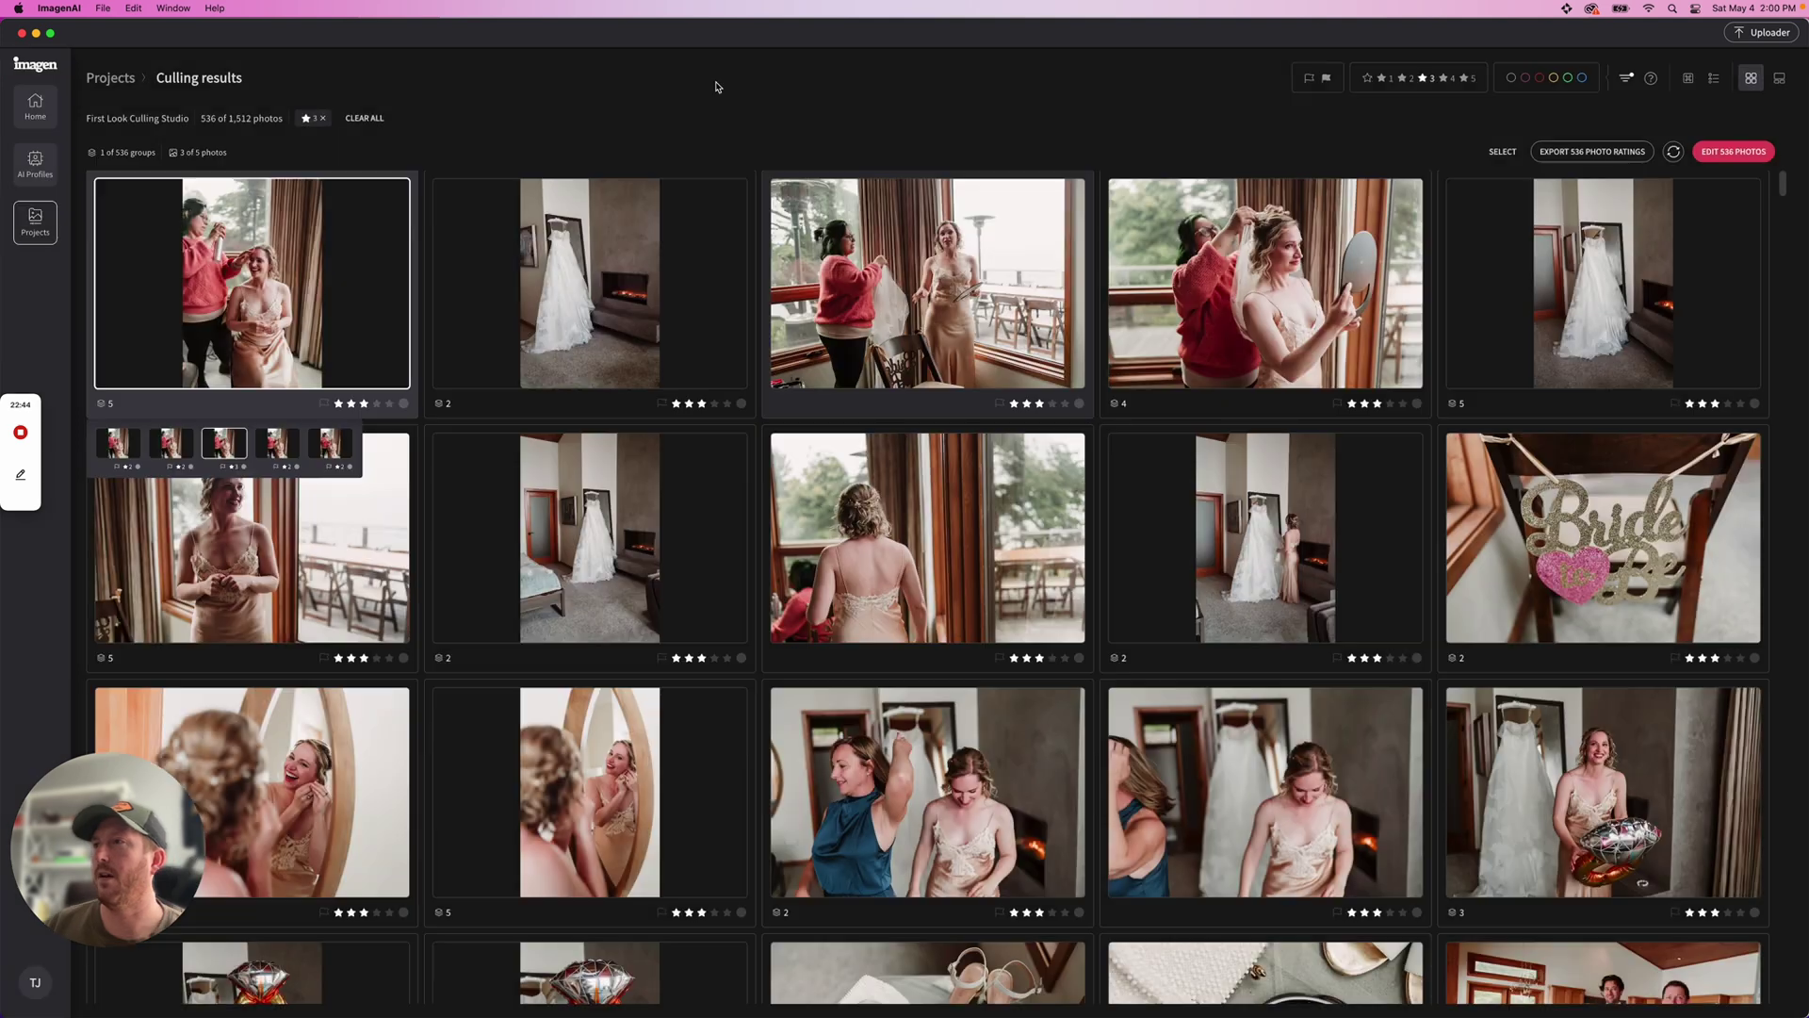
pyautogui.press('e')
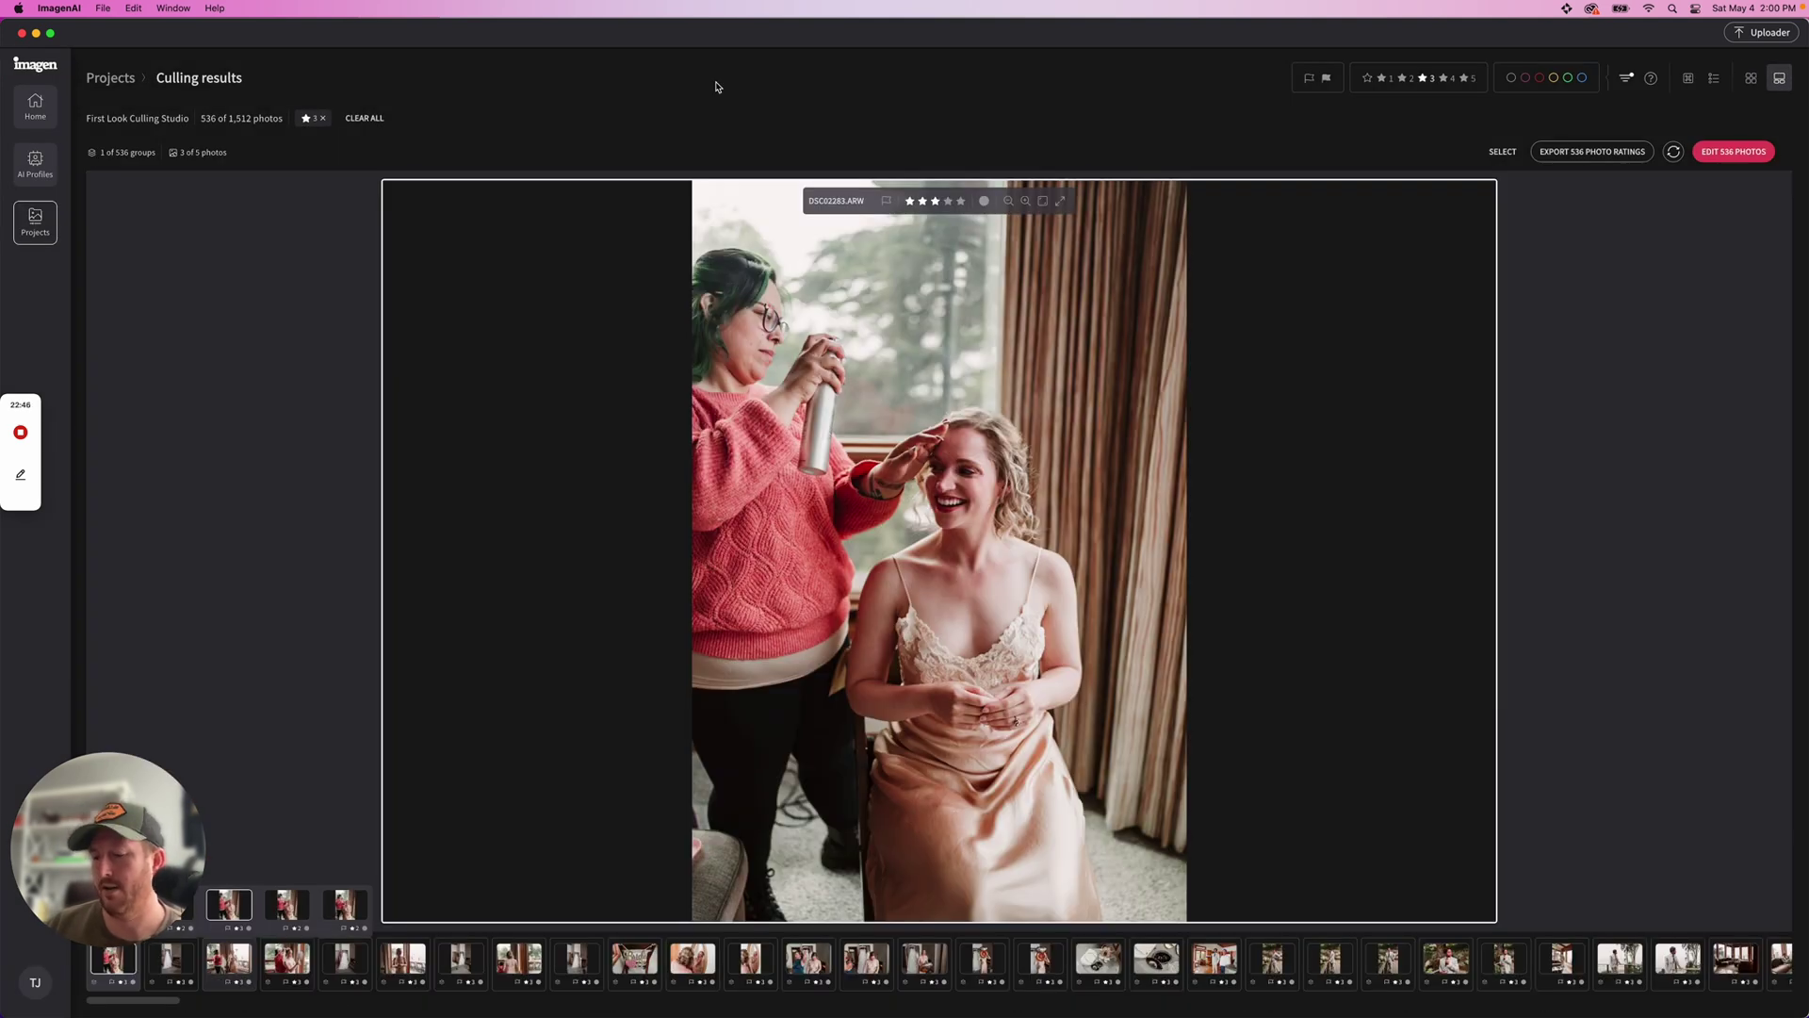
pyautogui.press('g')
pyautogui.press('e')
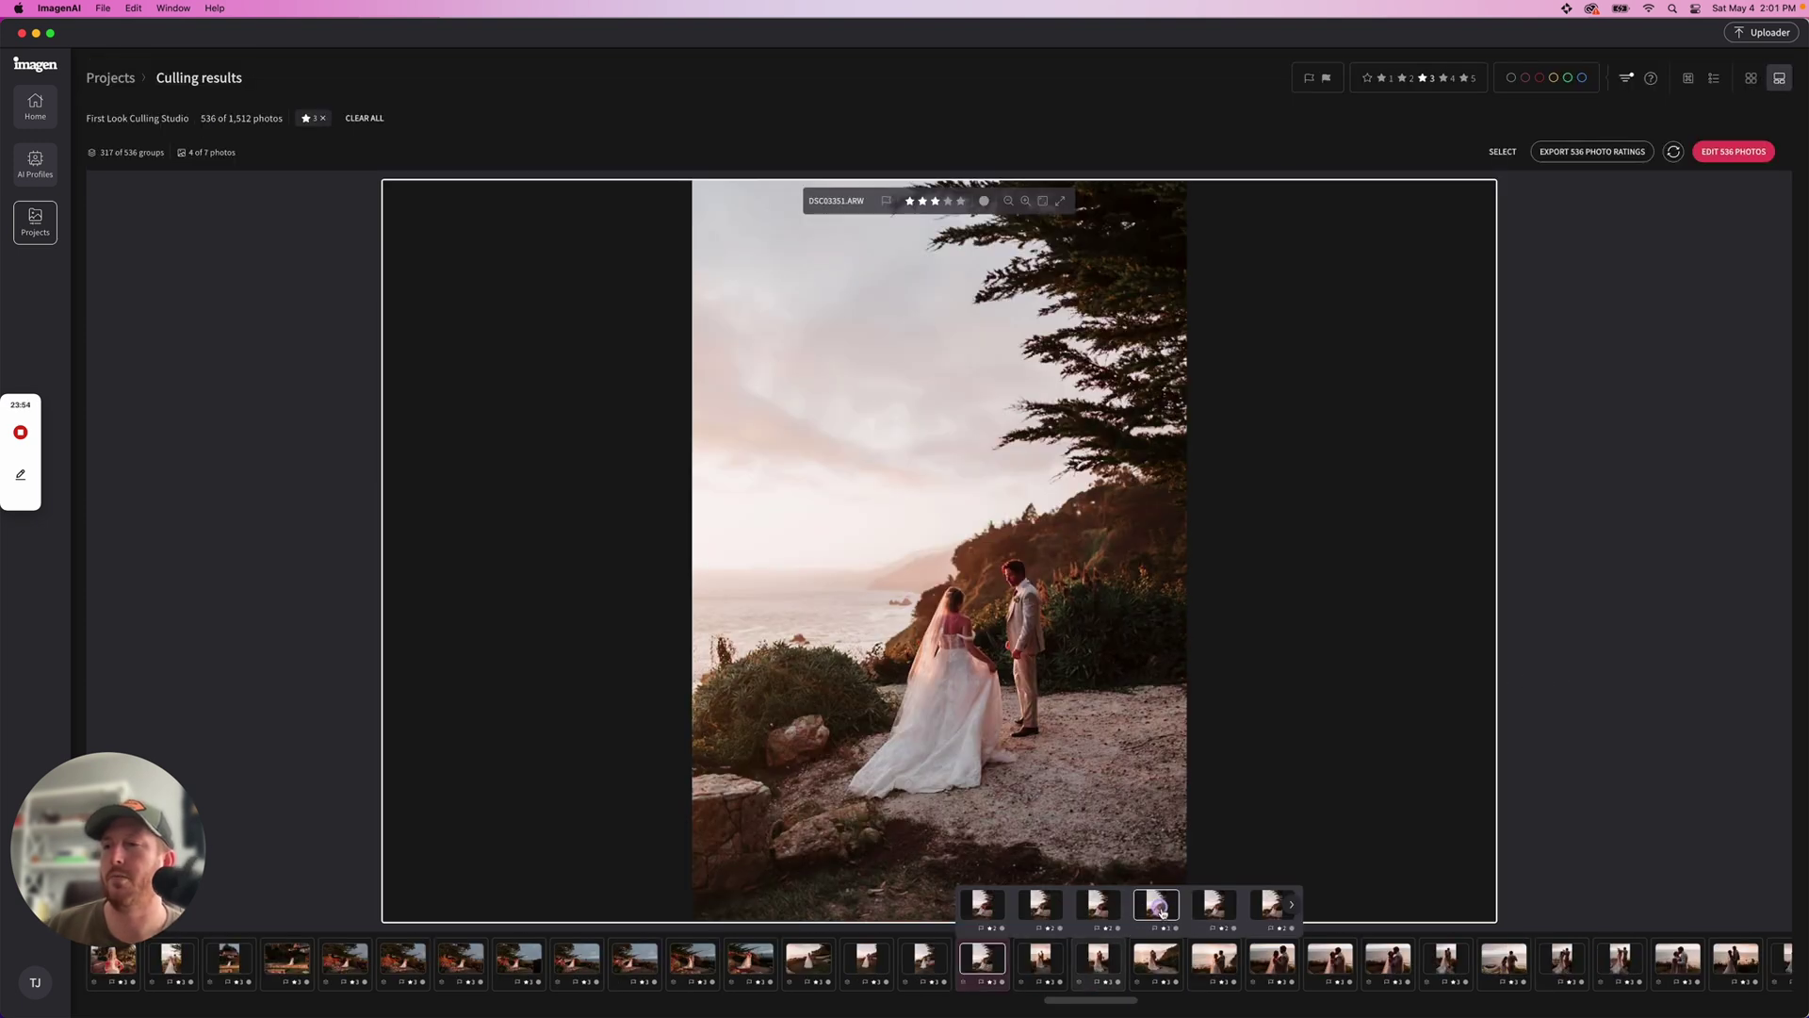
# - Compare the similar shots in the couple's seaside cliff group and rate its first photo three stars
pyautogui.press('Left')
pyautogui.press('Left')
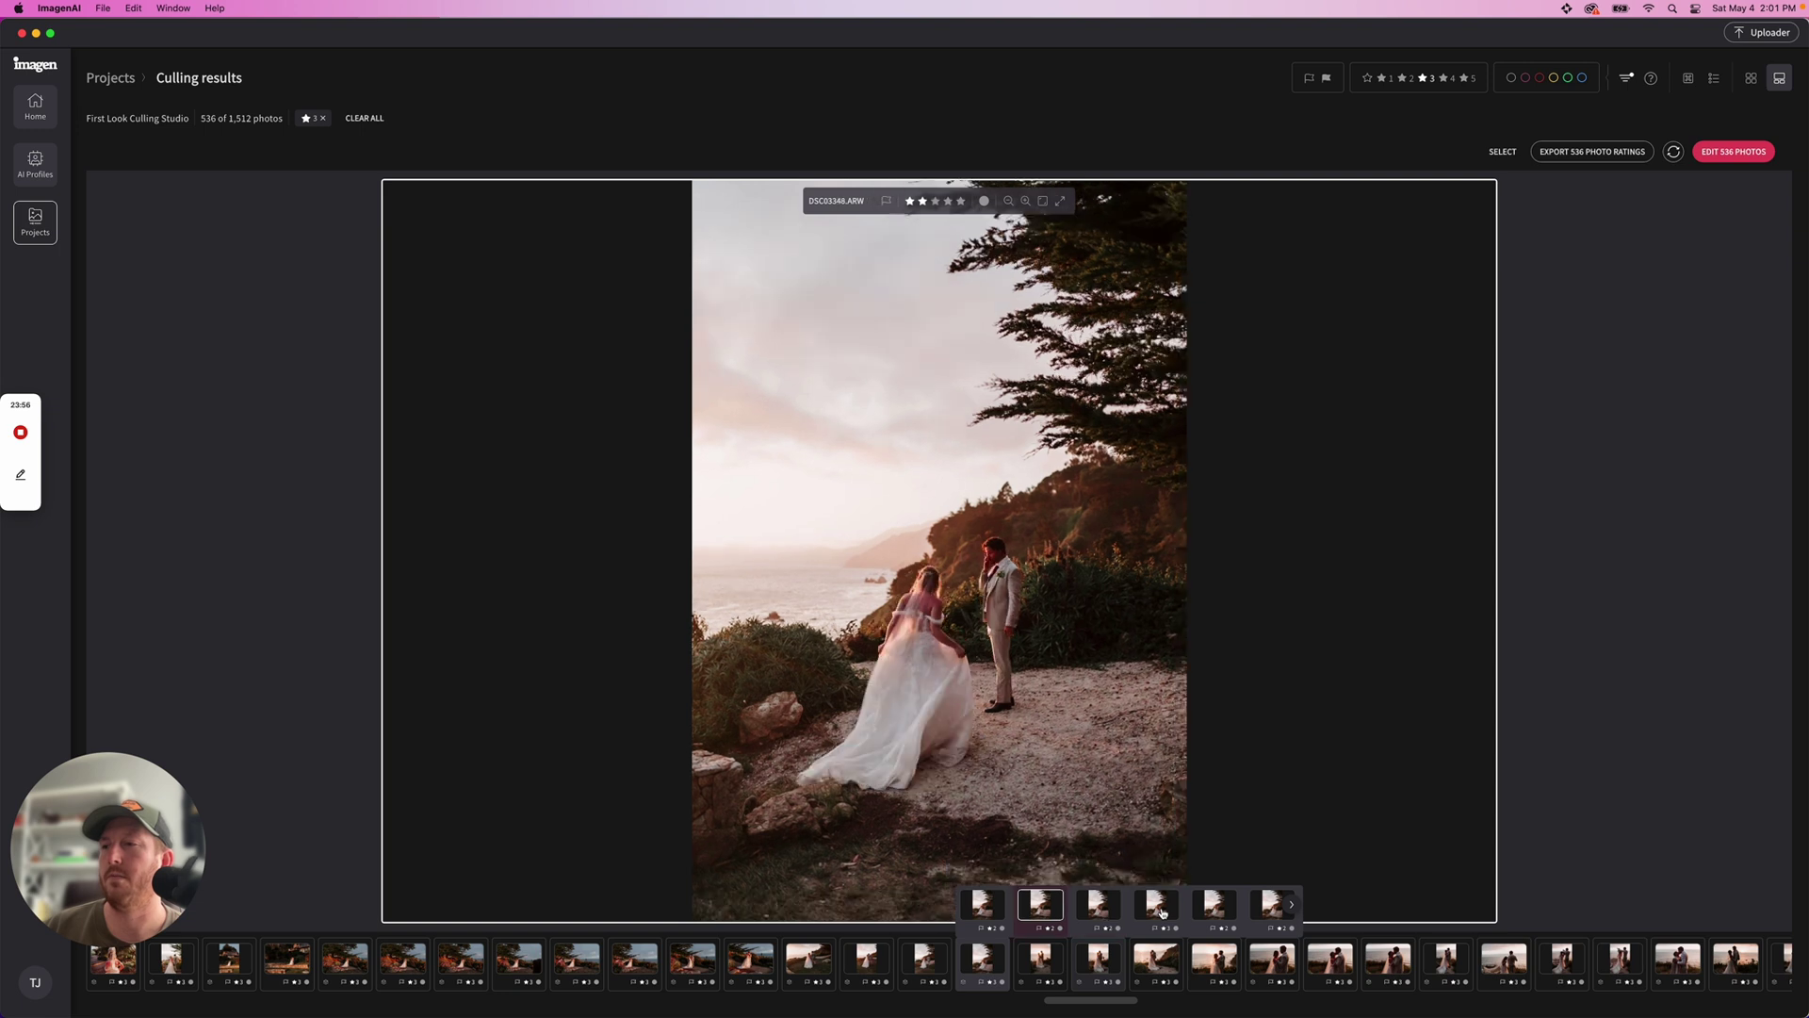
pyautogui.press('Right')
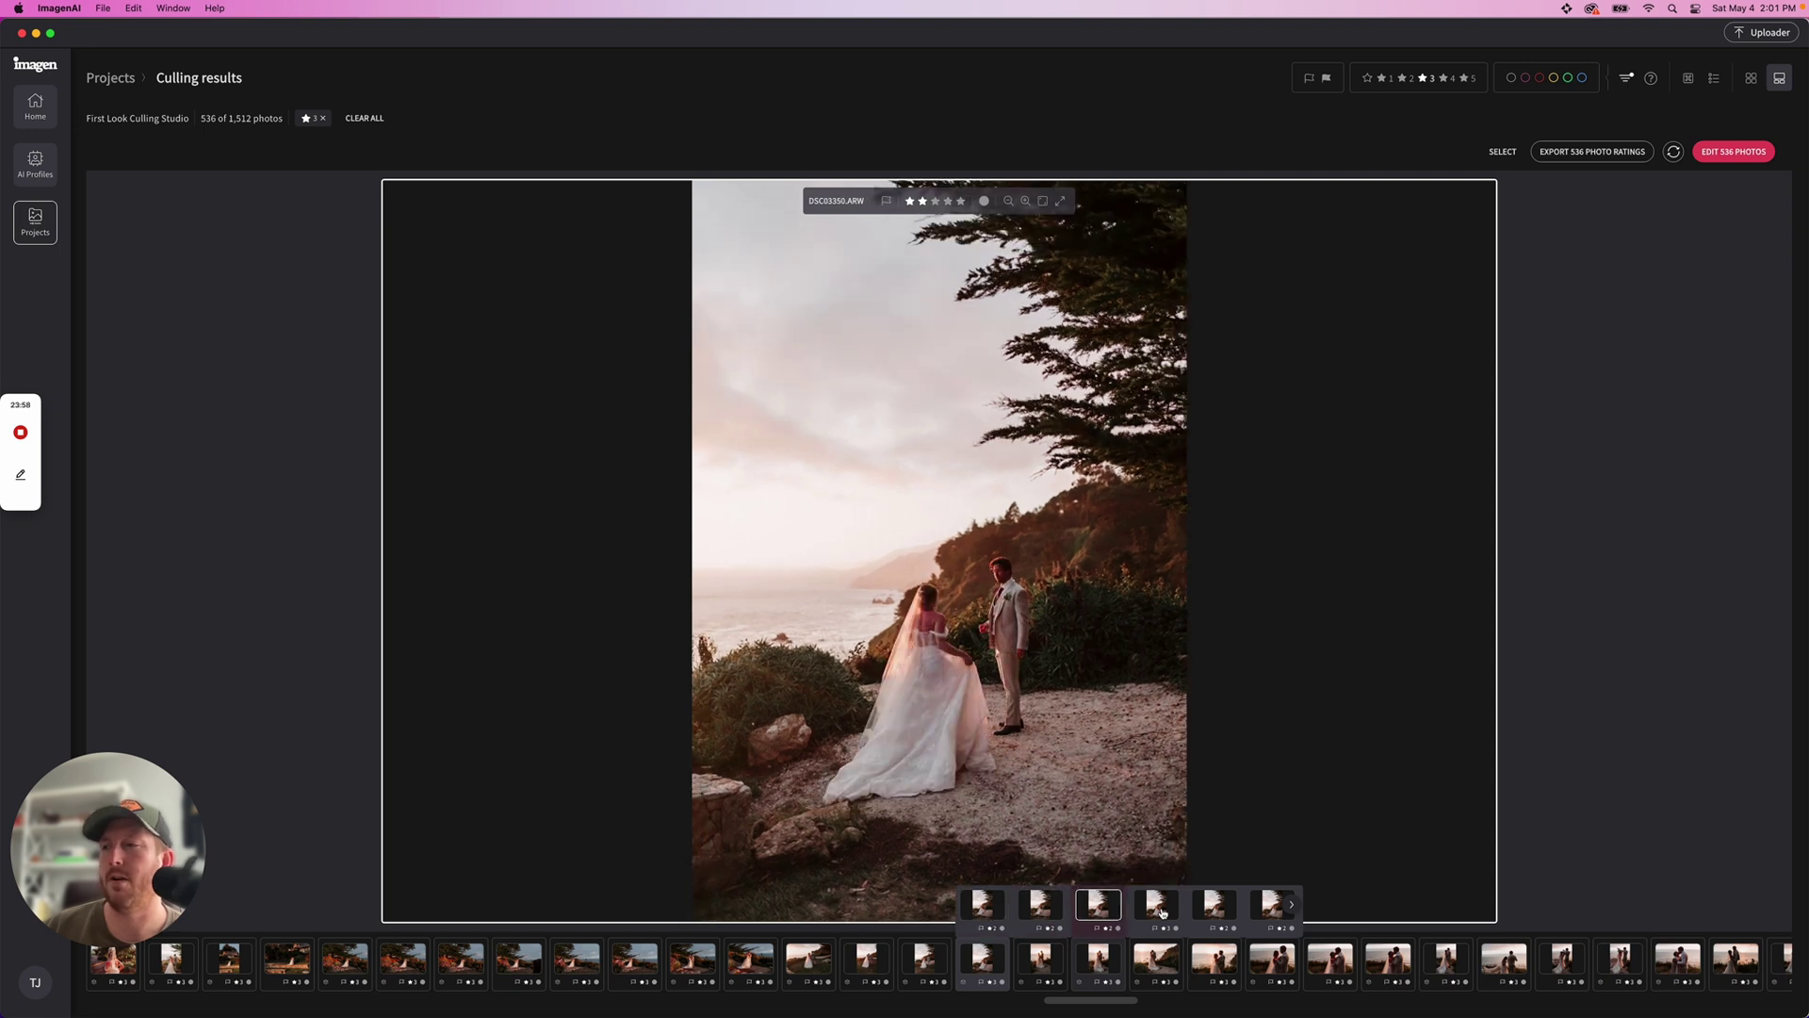
pyautogui.press('Left')
pyautogui.press('Left')
pyautogui.press('3')
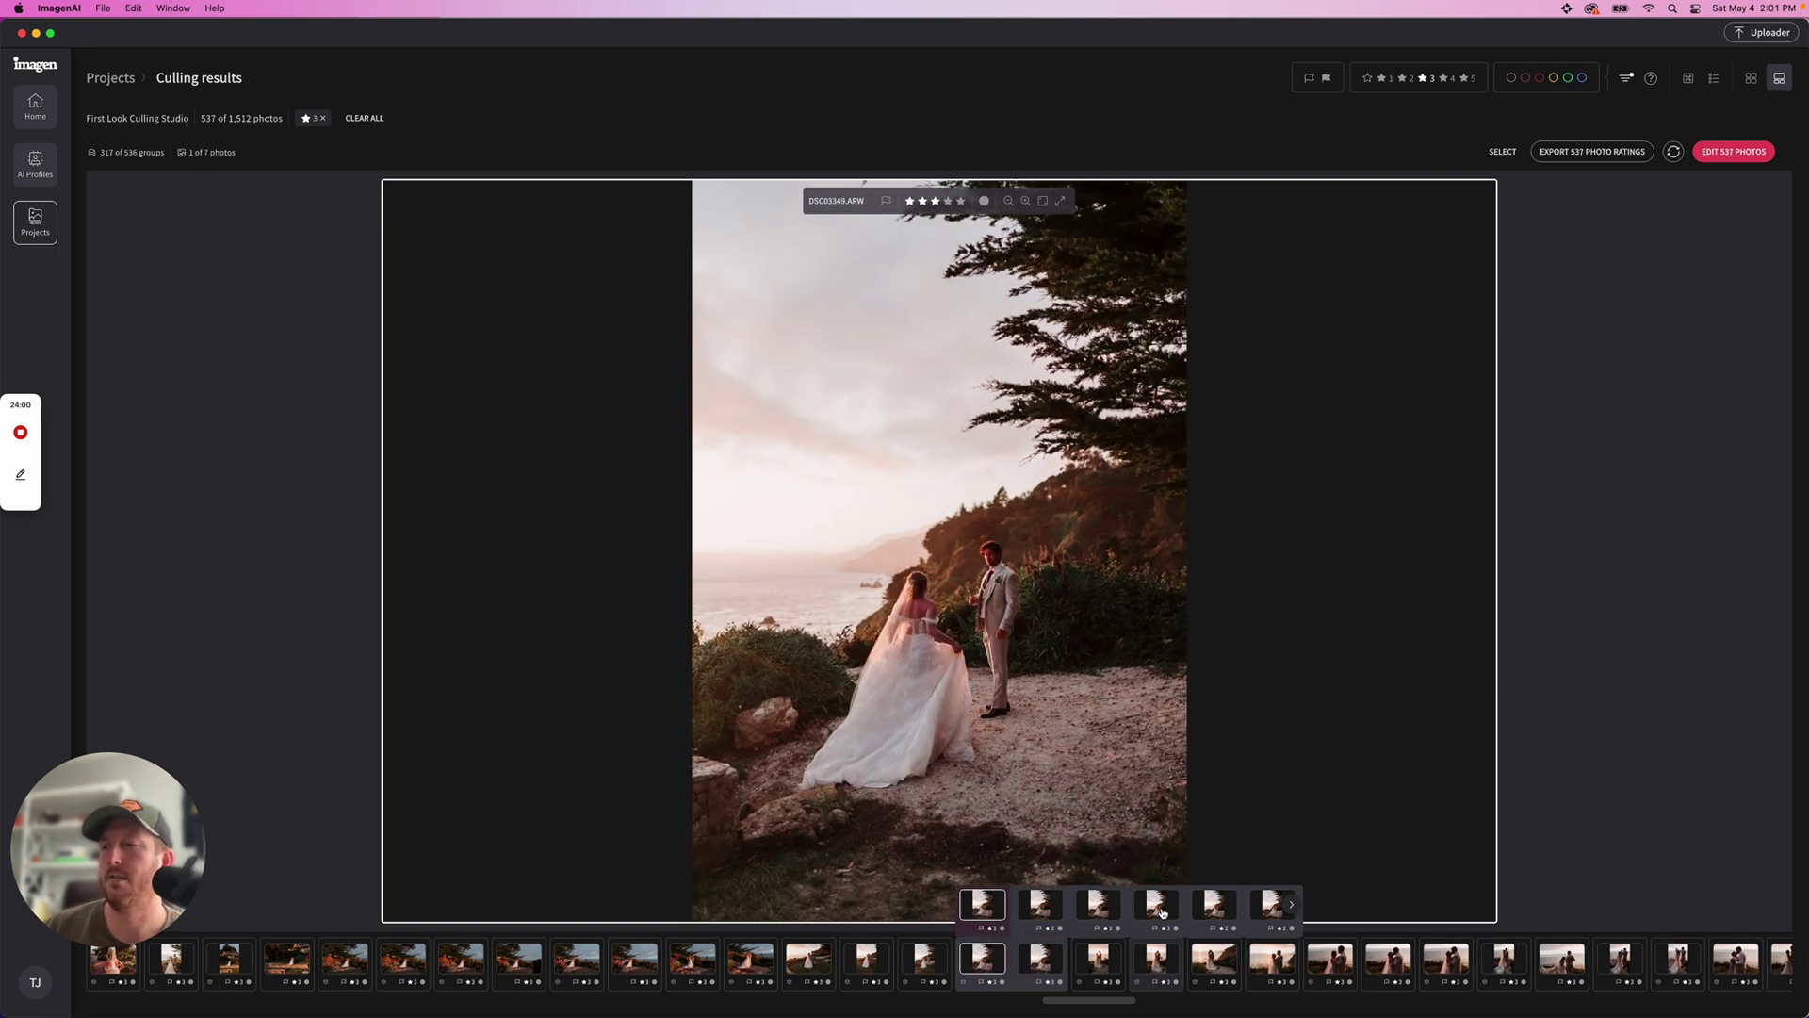
# - Rate the second, third, fifth and sixth photos of the seaside cliff group three stars
pyautogui.press('Right')
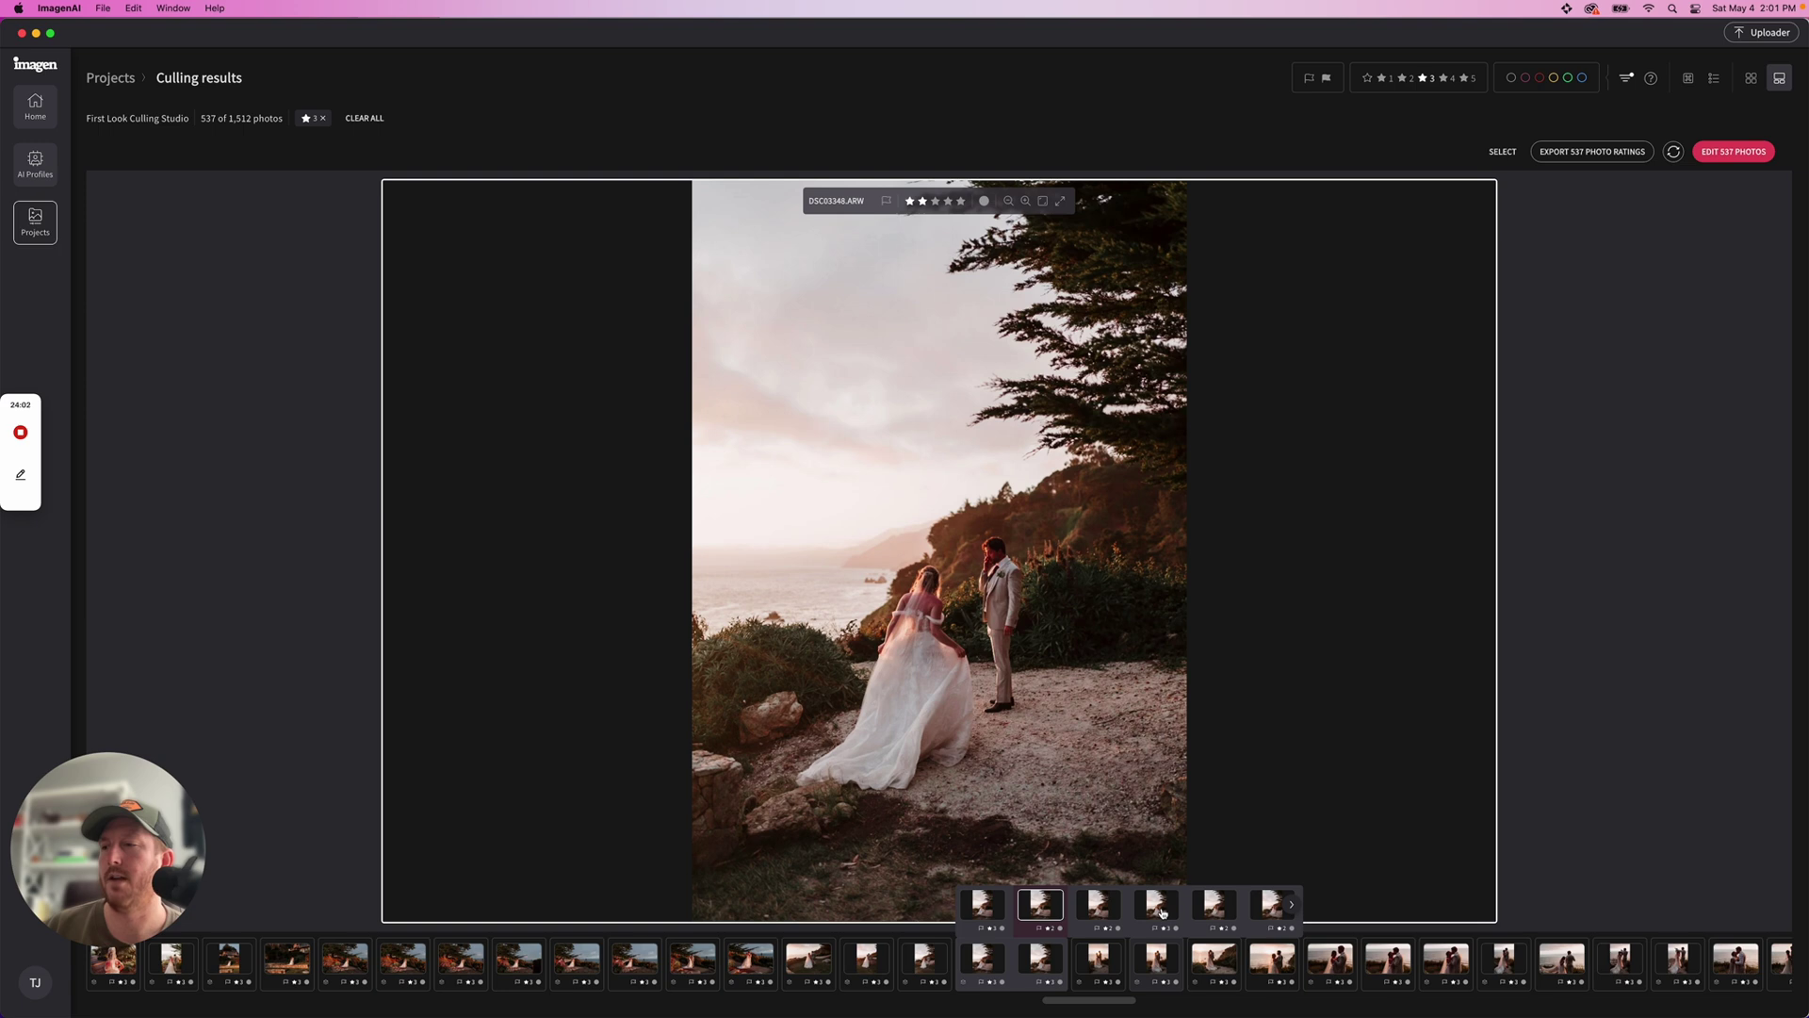
pyautogui.press('3')
pyautogui.press('Right')
pyautogui.press('3')
pyautogui.press('Right')
pyautogui.press('Right')
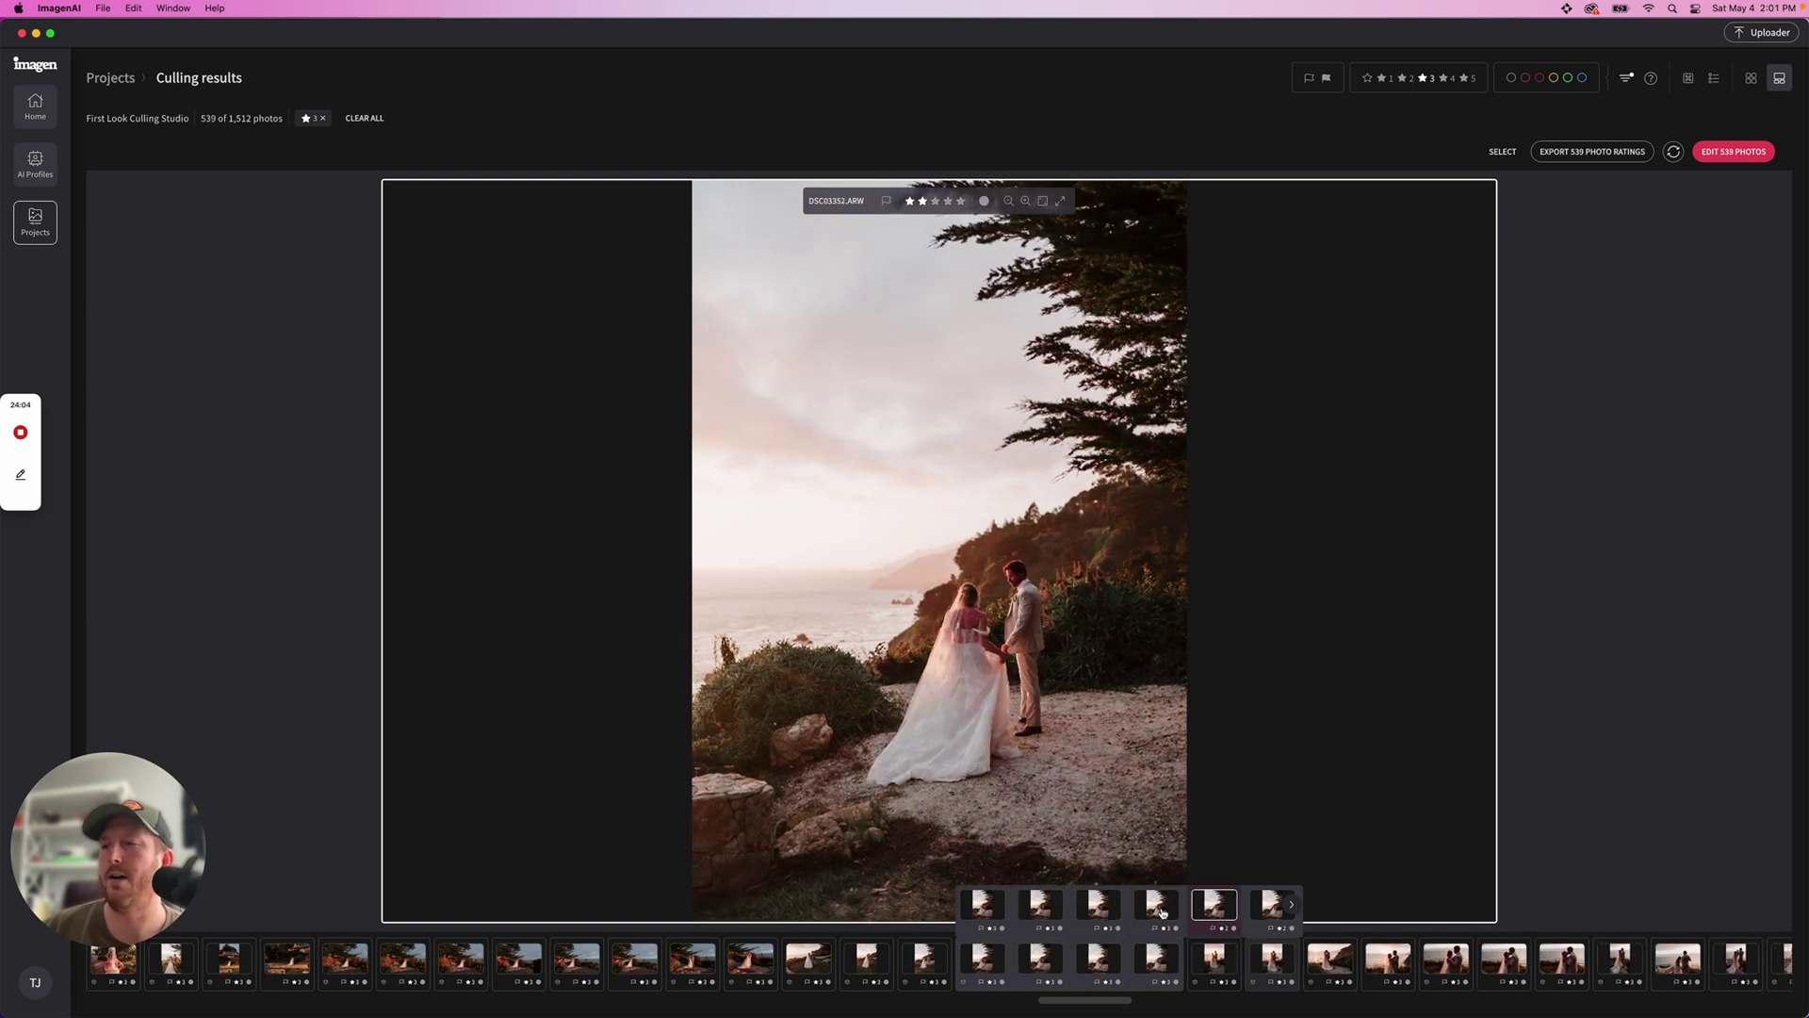
pyautogui.press('3')
pyautogui.press('Right')
pyautogui.press('3')
pyautogui.press('Right')
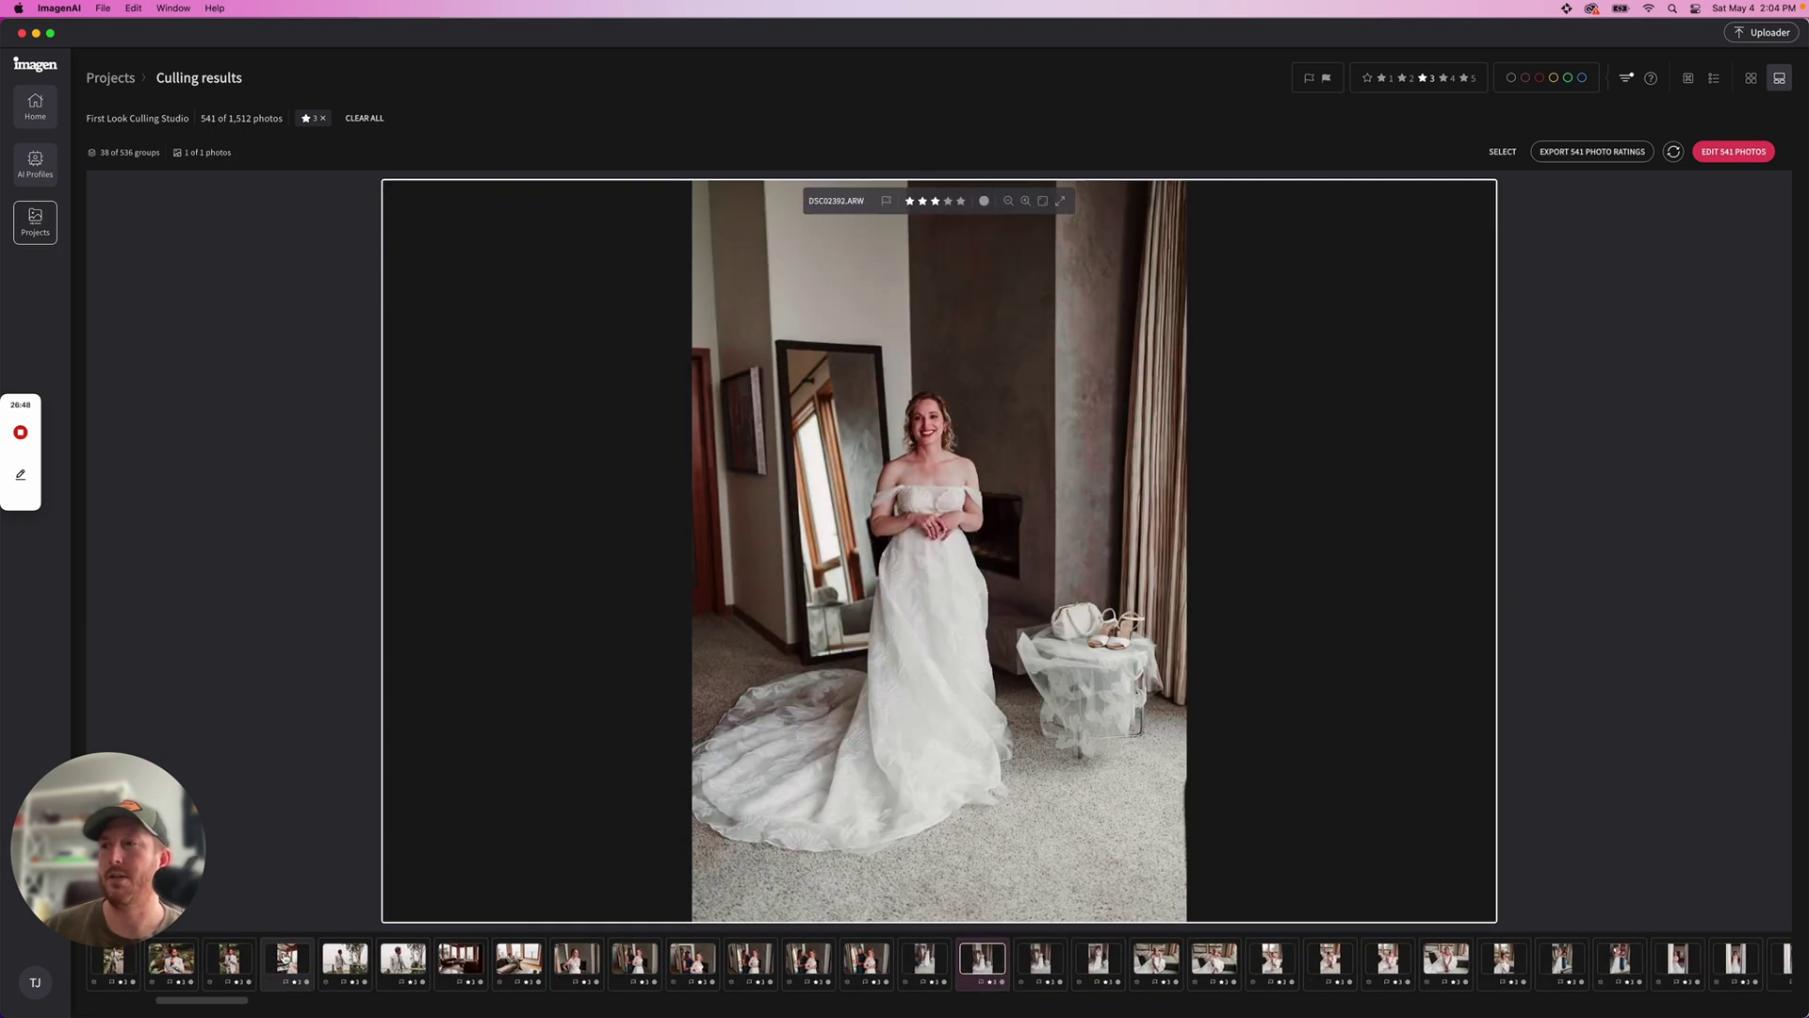
# - Browse the three-star photos group by group, from the bridal portraits to the coastal couple shots, to check the culling
pyautogui.press('Down')
pyautogui.press('Down')
pyautogui.press('Down')
pyautogui.press('Down')
pyautogui.press('Down')
pyautogui.press('Down')
pyautogui.press('Down')
pyautogui.press('Down')
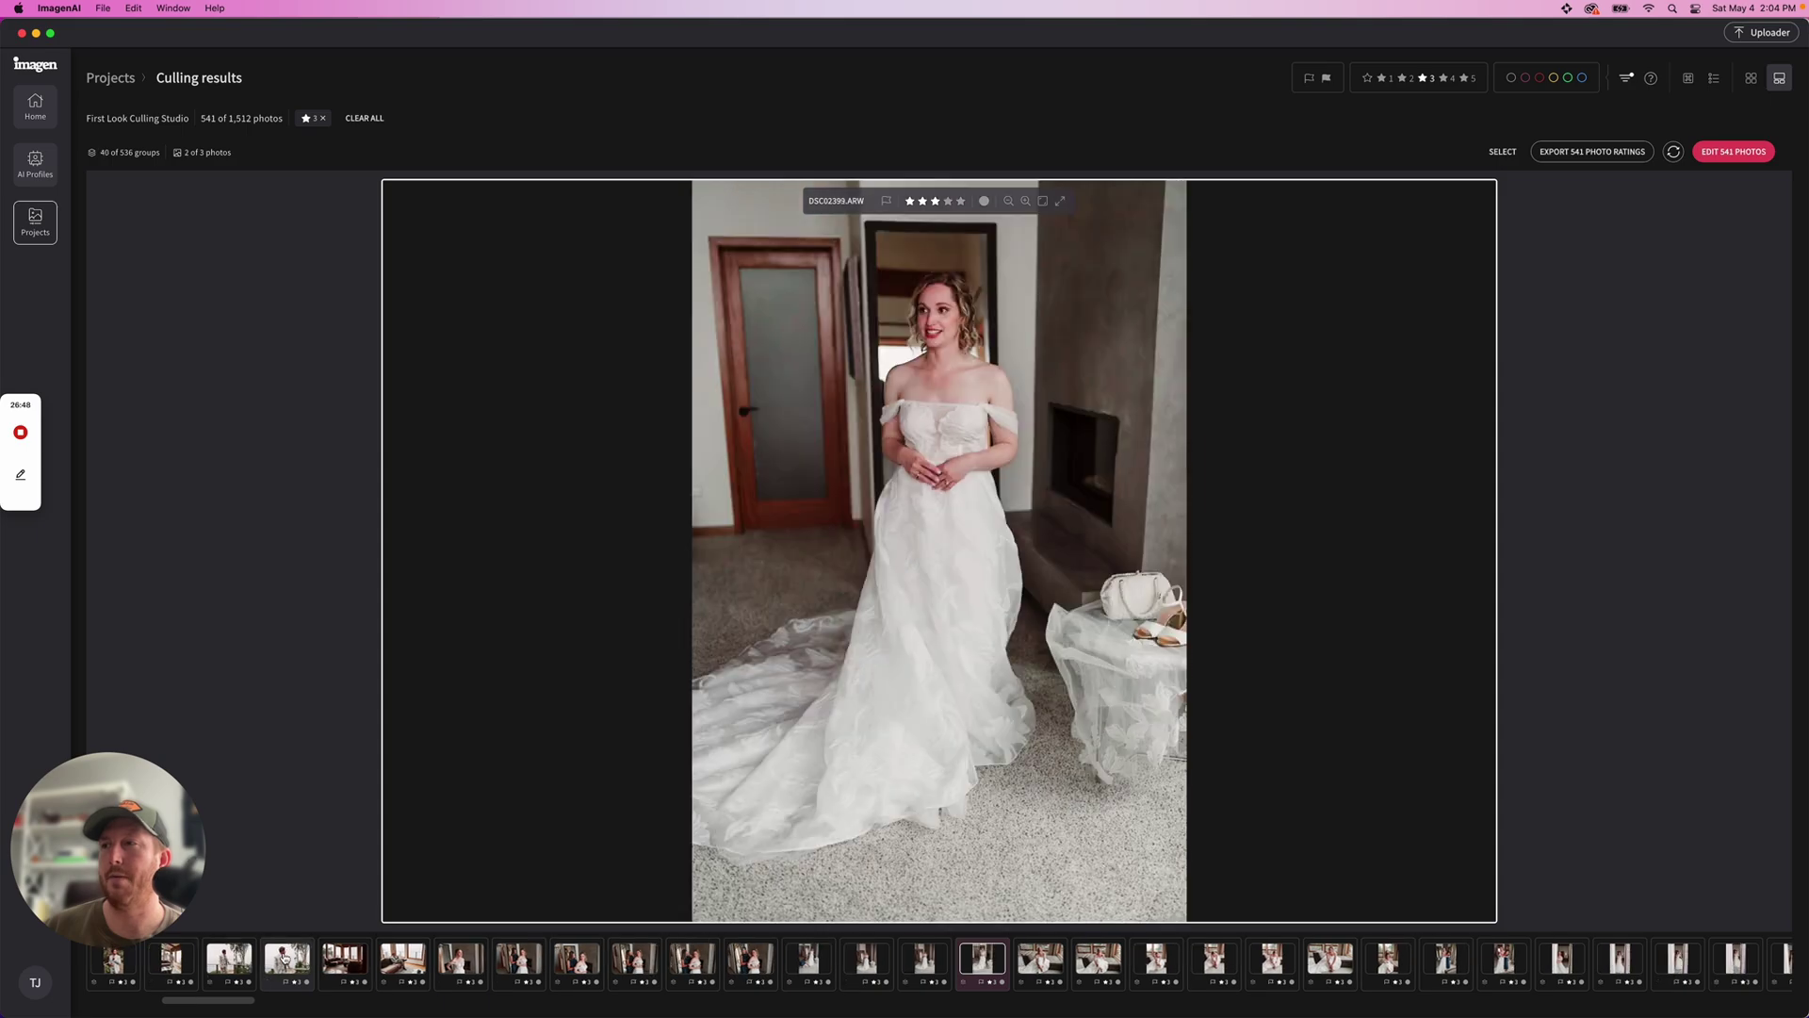
pyautogui.press('Down')
pyautogui.press('Down')
pyautogui.press('Down')
pyautogui.press('Down')
pyautogui.press('Down')
pyautogui.press('Down')
pyautogui.press('Down')
pyautogui.press('Down')
pyautogui.press('Down')
pyautogui.press('Down')
pyautogui.press('Down')
pyautogui.press('Down')
pyautogui.press('Down')
pyautogui.press('Down')
pyautogui.press('Down')
pyautogui.press('Down')
pyautogui.press('Down')
pyautogui.press('Down')
pyautogui.press('Down')
pyautogui.press('Down')
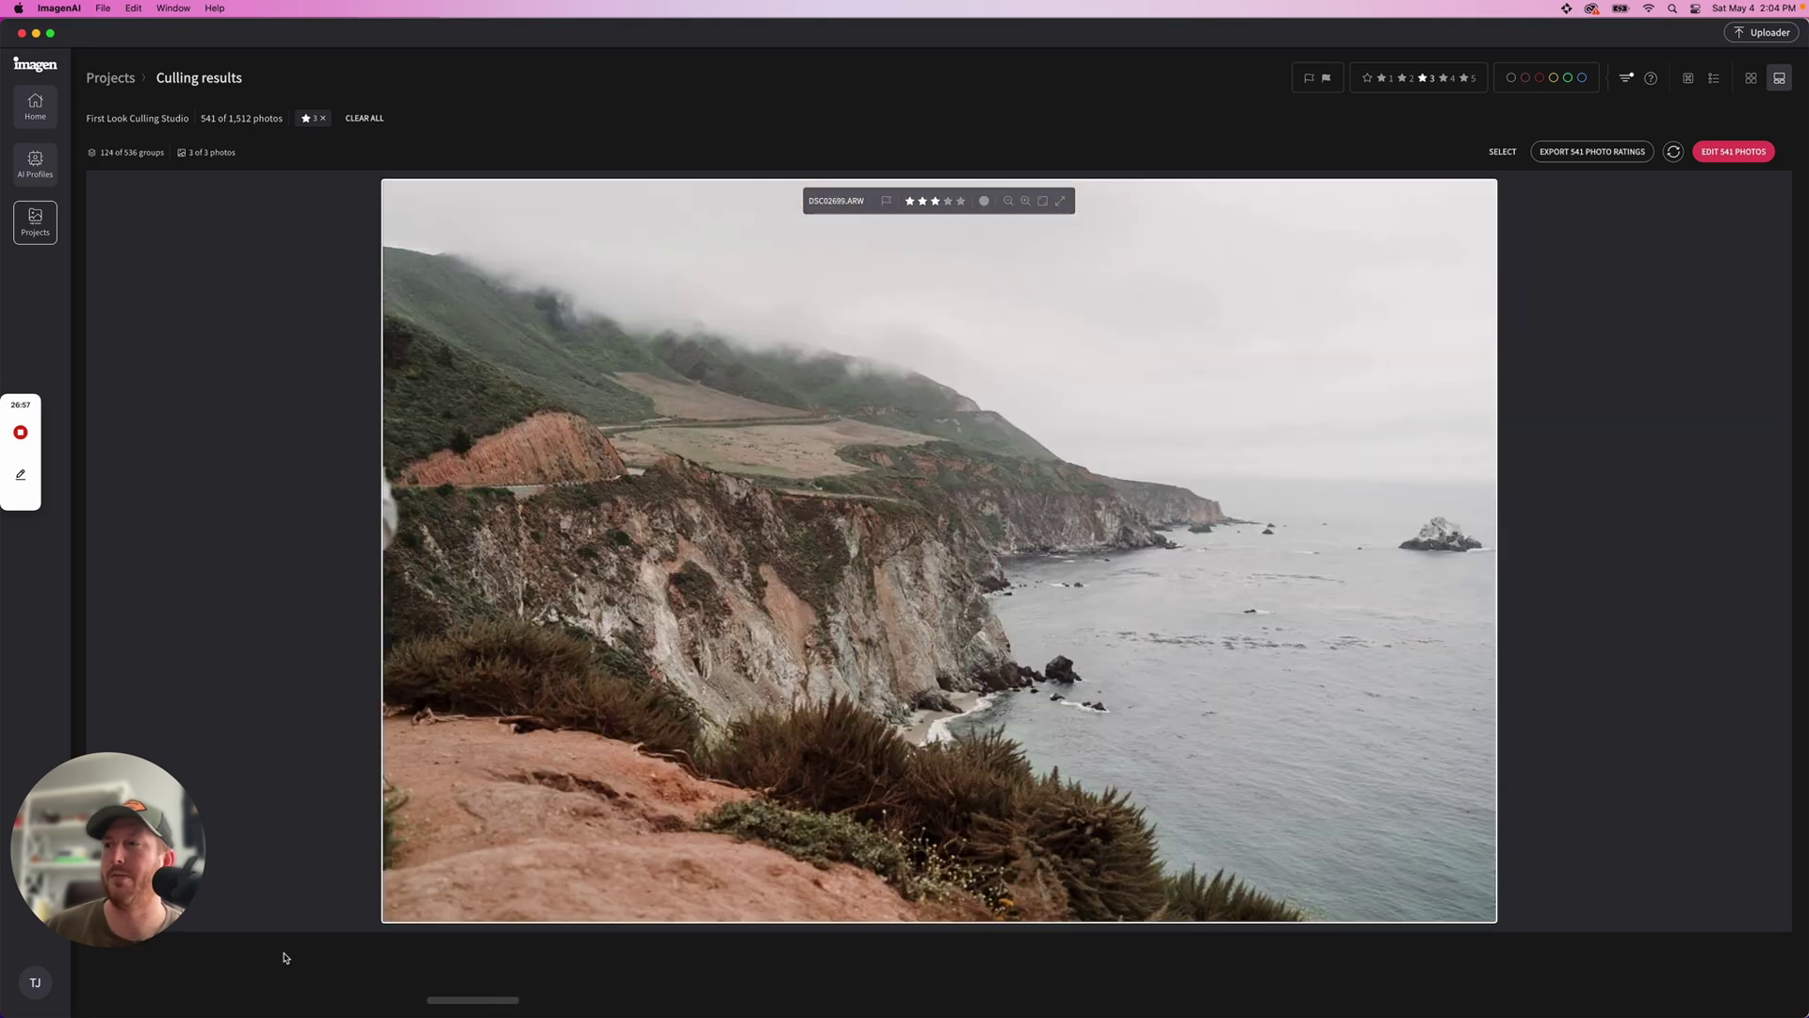
pyautogui.press('Down')
pyautogui.press('Down')
pyautogui.press('Down')
pyautogui.press('Down')
pyautogui.press('Down')
pyautogui.press('Down')
pyautogui.press('Down')
pyautogui.press('Down')
pyautogui.press('Down')
pyautogui.press('Down')
pyautogui.press('Down')
pyautogui.press('Down')
pyautogui.press('Down')
pyautogui.press('Down')
pyautogui.press('Down')
pyautogui.press('Down')
pyautogui.press('Down')
pyautogui.press('Down')
pyautogui.press('Down')
pyautogui.press('Down')
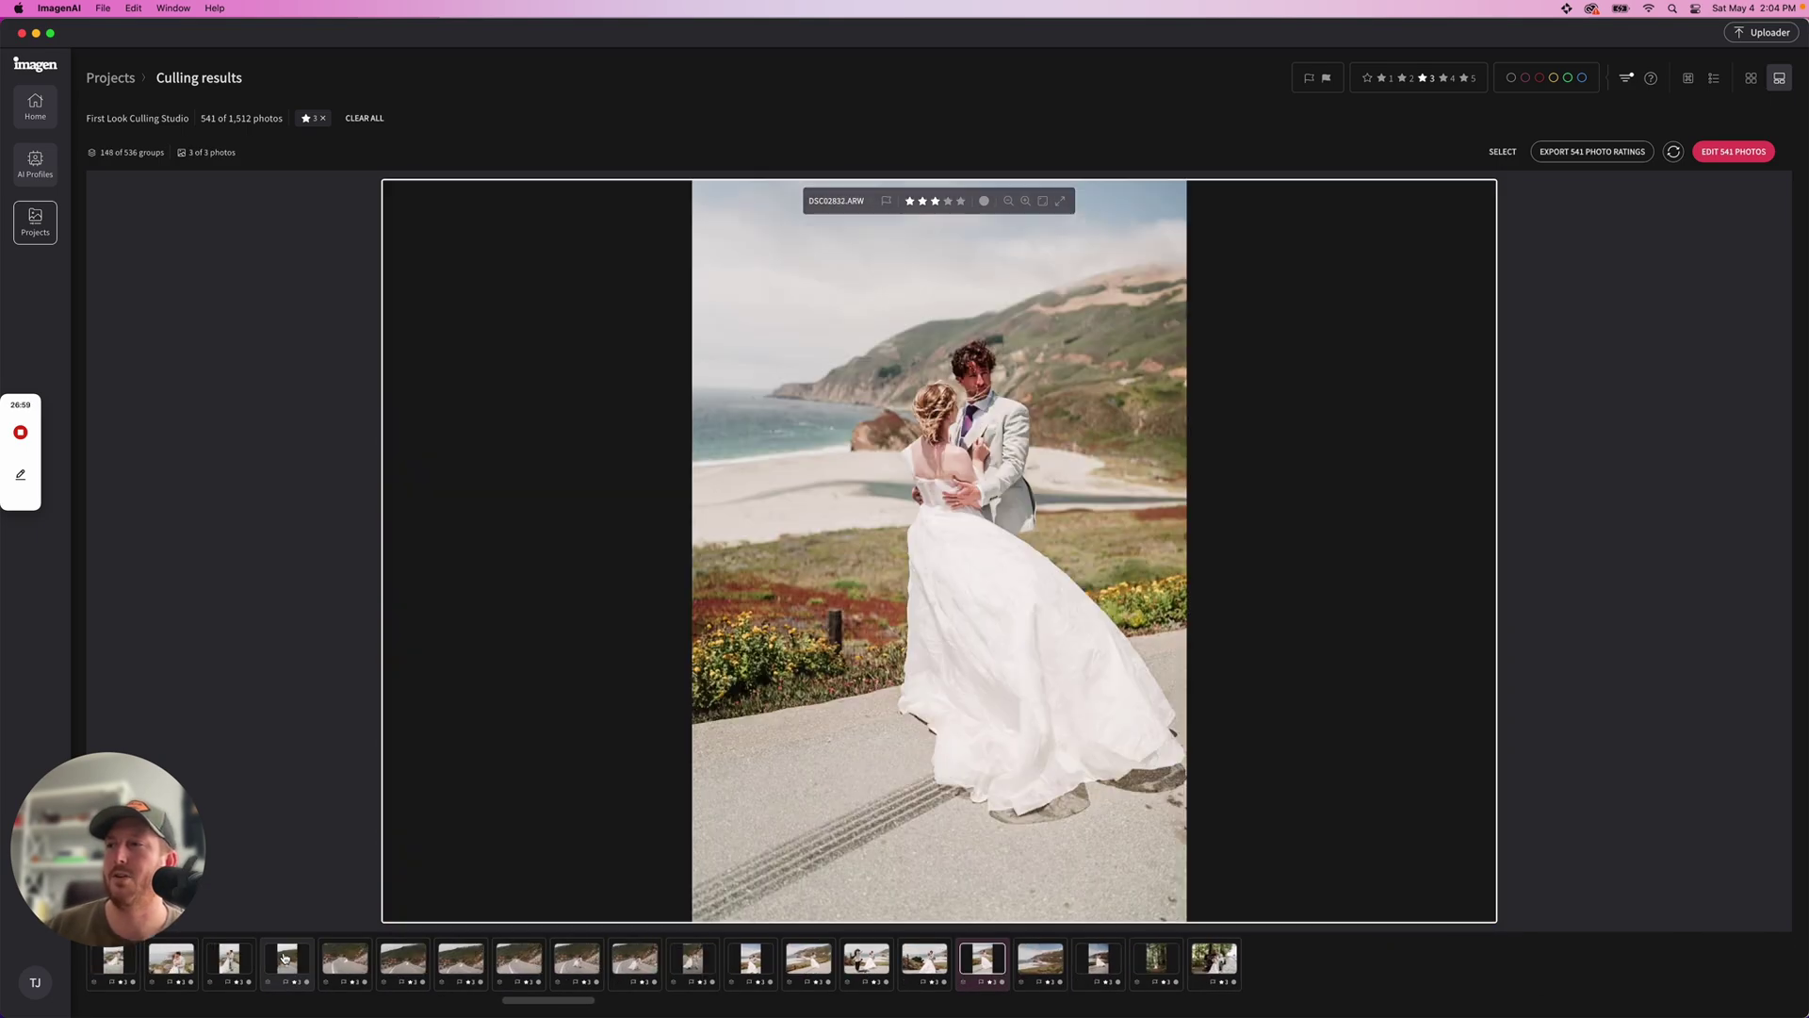
# - Browse the three-star groups onward from the coastal couple shots through the family portraits to the reception tables and deck overview
pyautogui.press('Down')
pyautogui.press('Down')
pyautogui.press('Down')
pyautogui.press('Down')
pyautogui.press('Down')
pyautogui.press('Down')
pyautogui.press('Down')
pyautogui.press('Down')
pyautogui.press('Down')
pyautogui.press('Down')
pyautogui.press('Down')
pyautogui.press('Down')
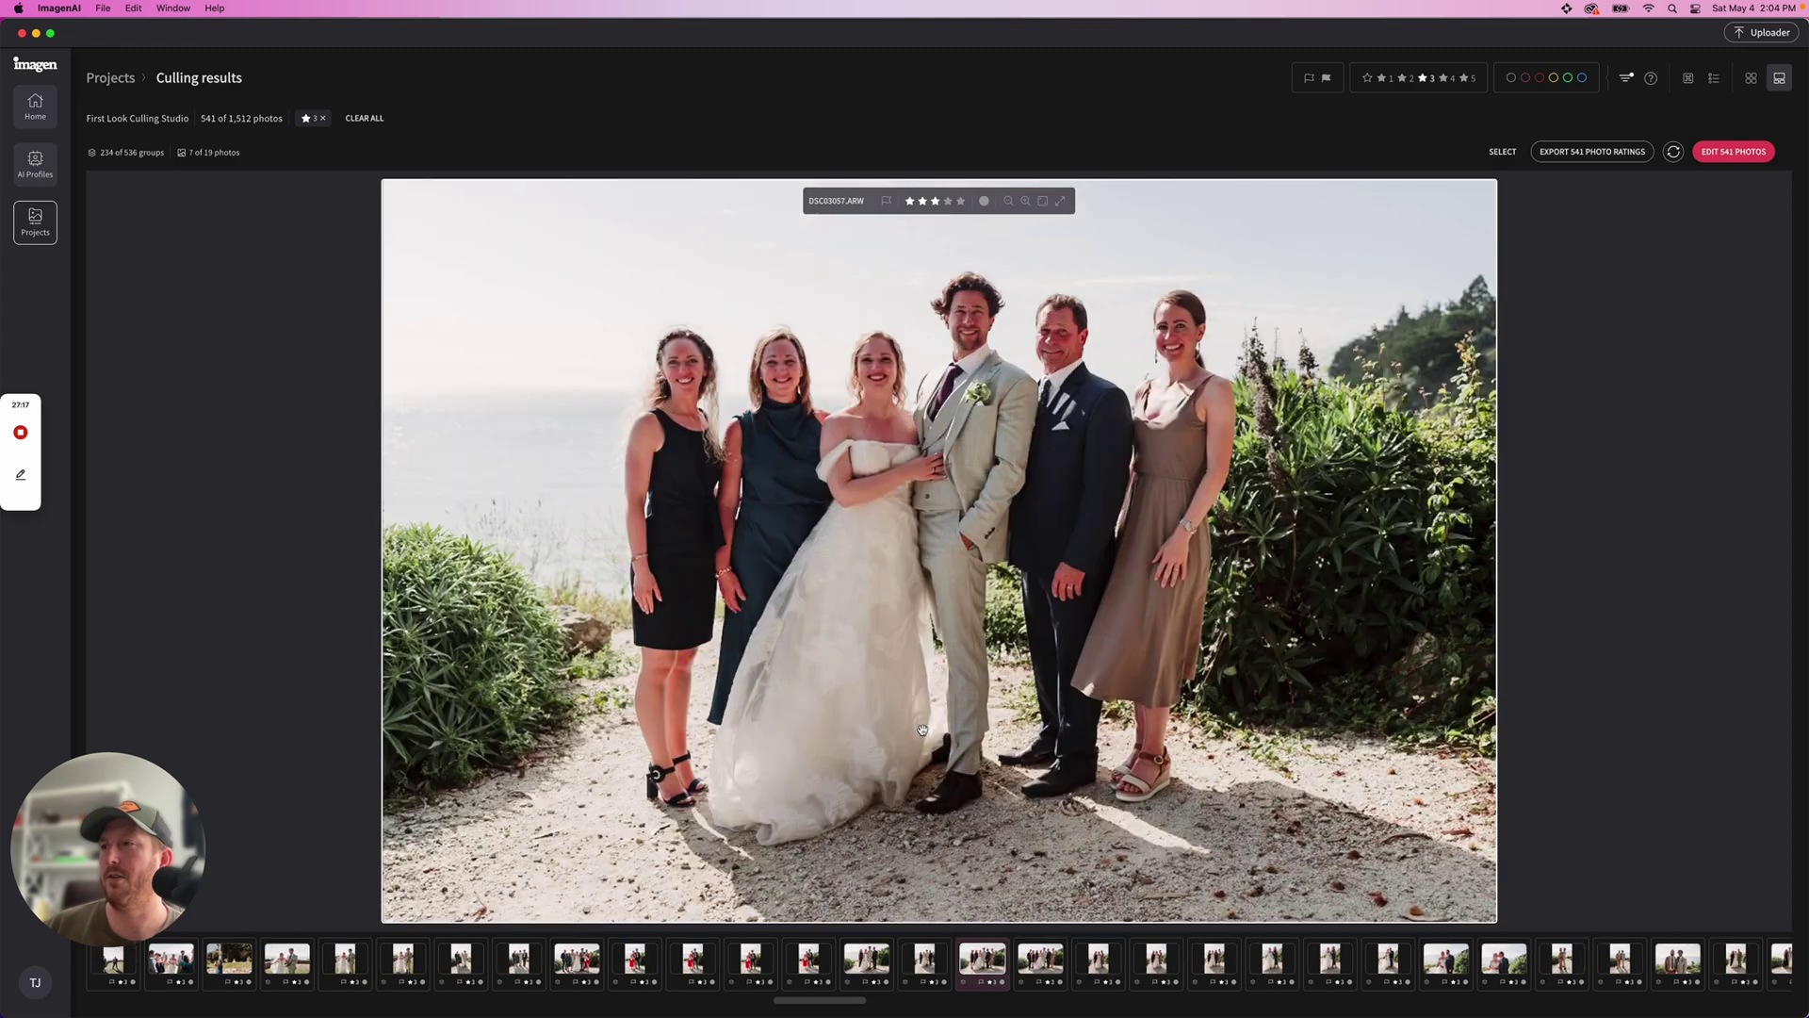
pyautogui.press('Down')
pyautogui.press('Down')
pyautogui.press('Down')
pyautogui.press('Down')
pyautogui.press('Down')
pyautogui.press('Down')
pyautogui.press('Down')
pyautogui.press('Down')
pyautogui.press('Down')
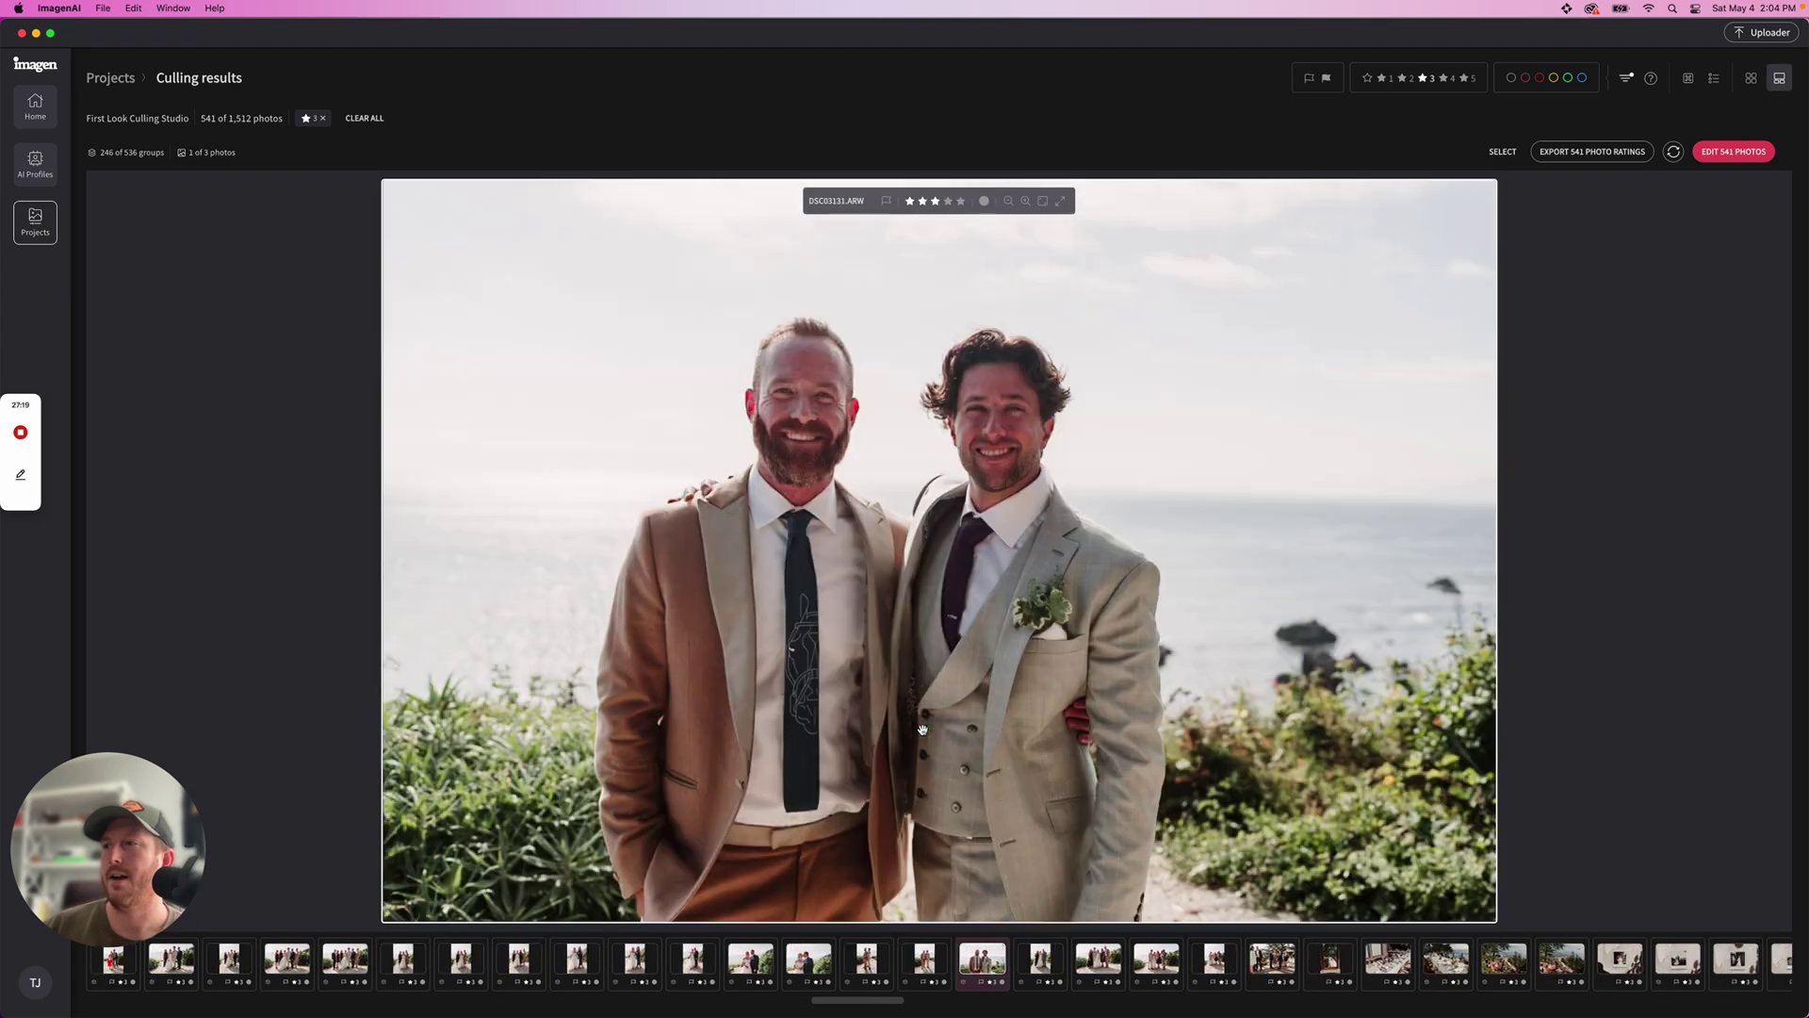
pyautogui.press('Down')
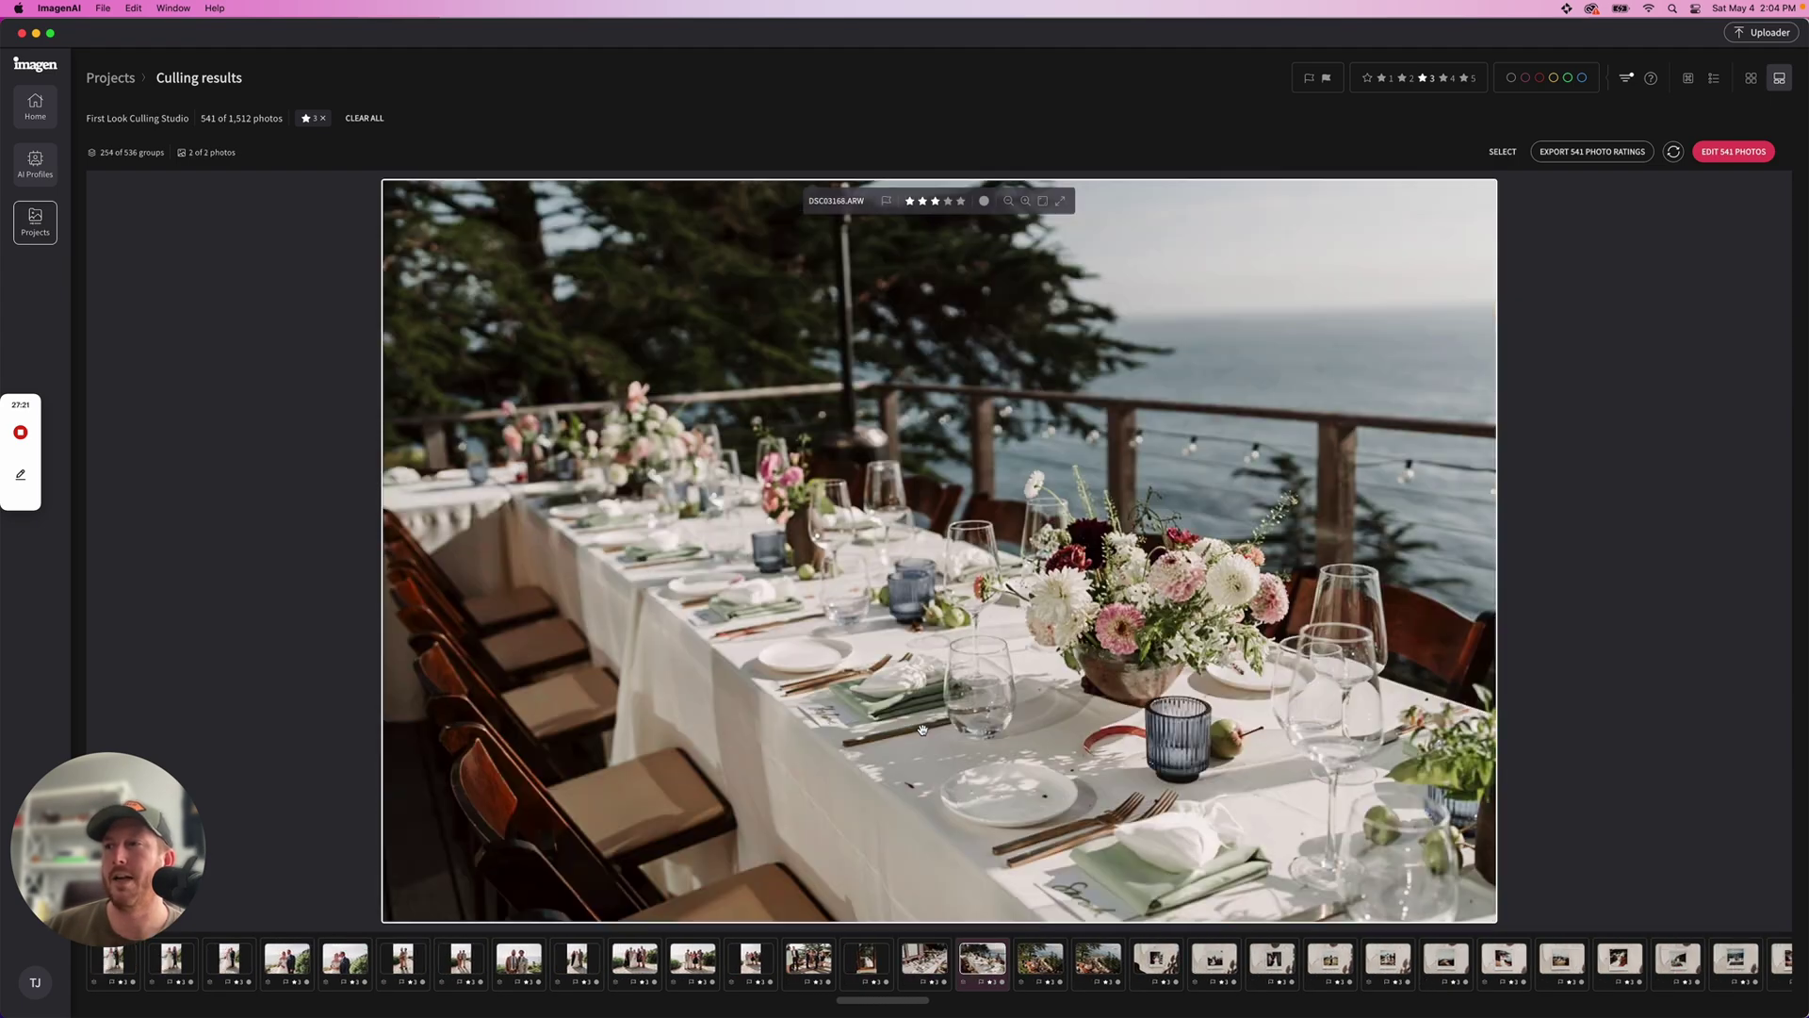
pyautogui.press('Down')
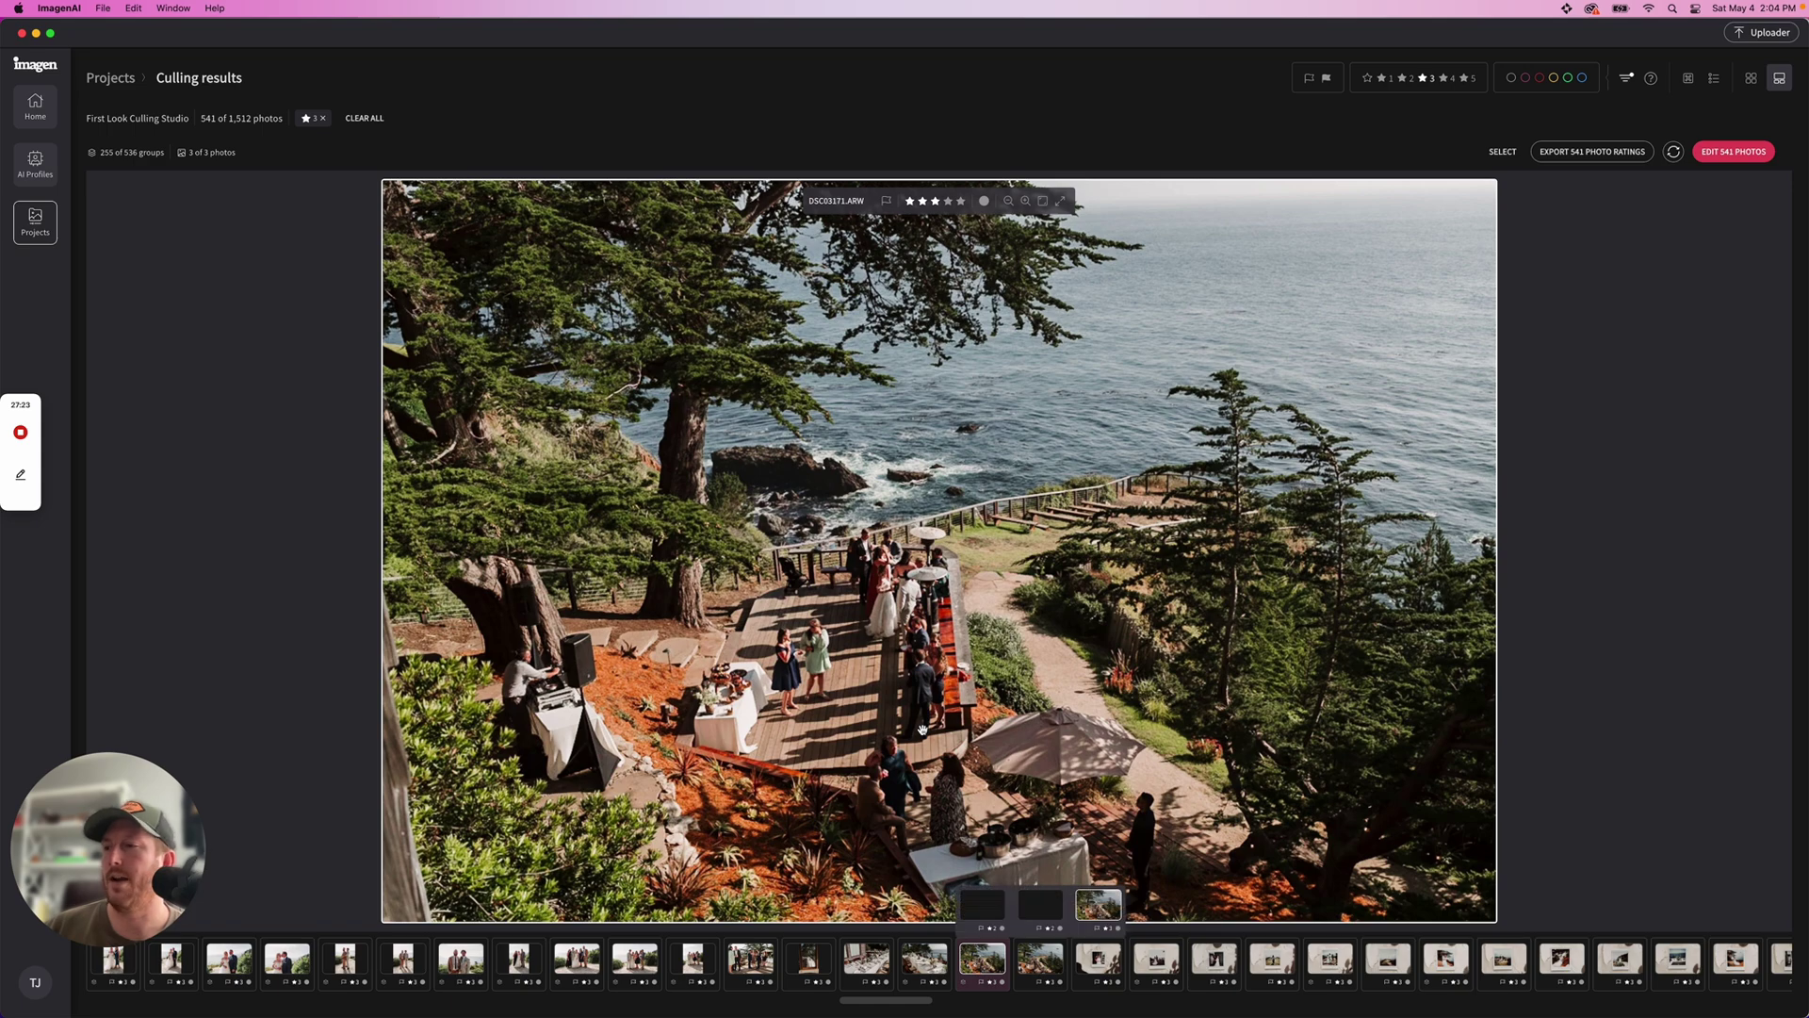
# - Go back through the groups to the bride's portrait with the man in the navy suit and compare its similar shots
pyautogui.press('Up')
pyautogui.press('Up')
pyautogui.press('Up')
pyautogui.press('Up')
pyautogui.press('Up')
pyautogui.press('Up')
pyautogui.press('Up')
pyautogui.press('Up')
pyautogui.press('Up')
pyautogui.press('Up')
pyautogui.press('Up')
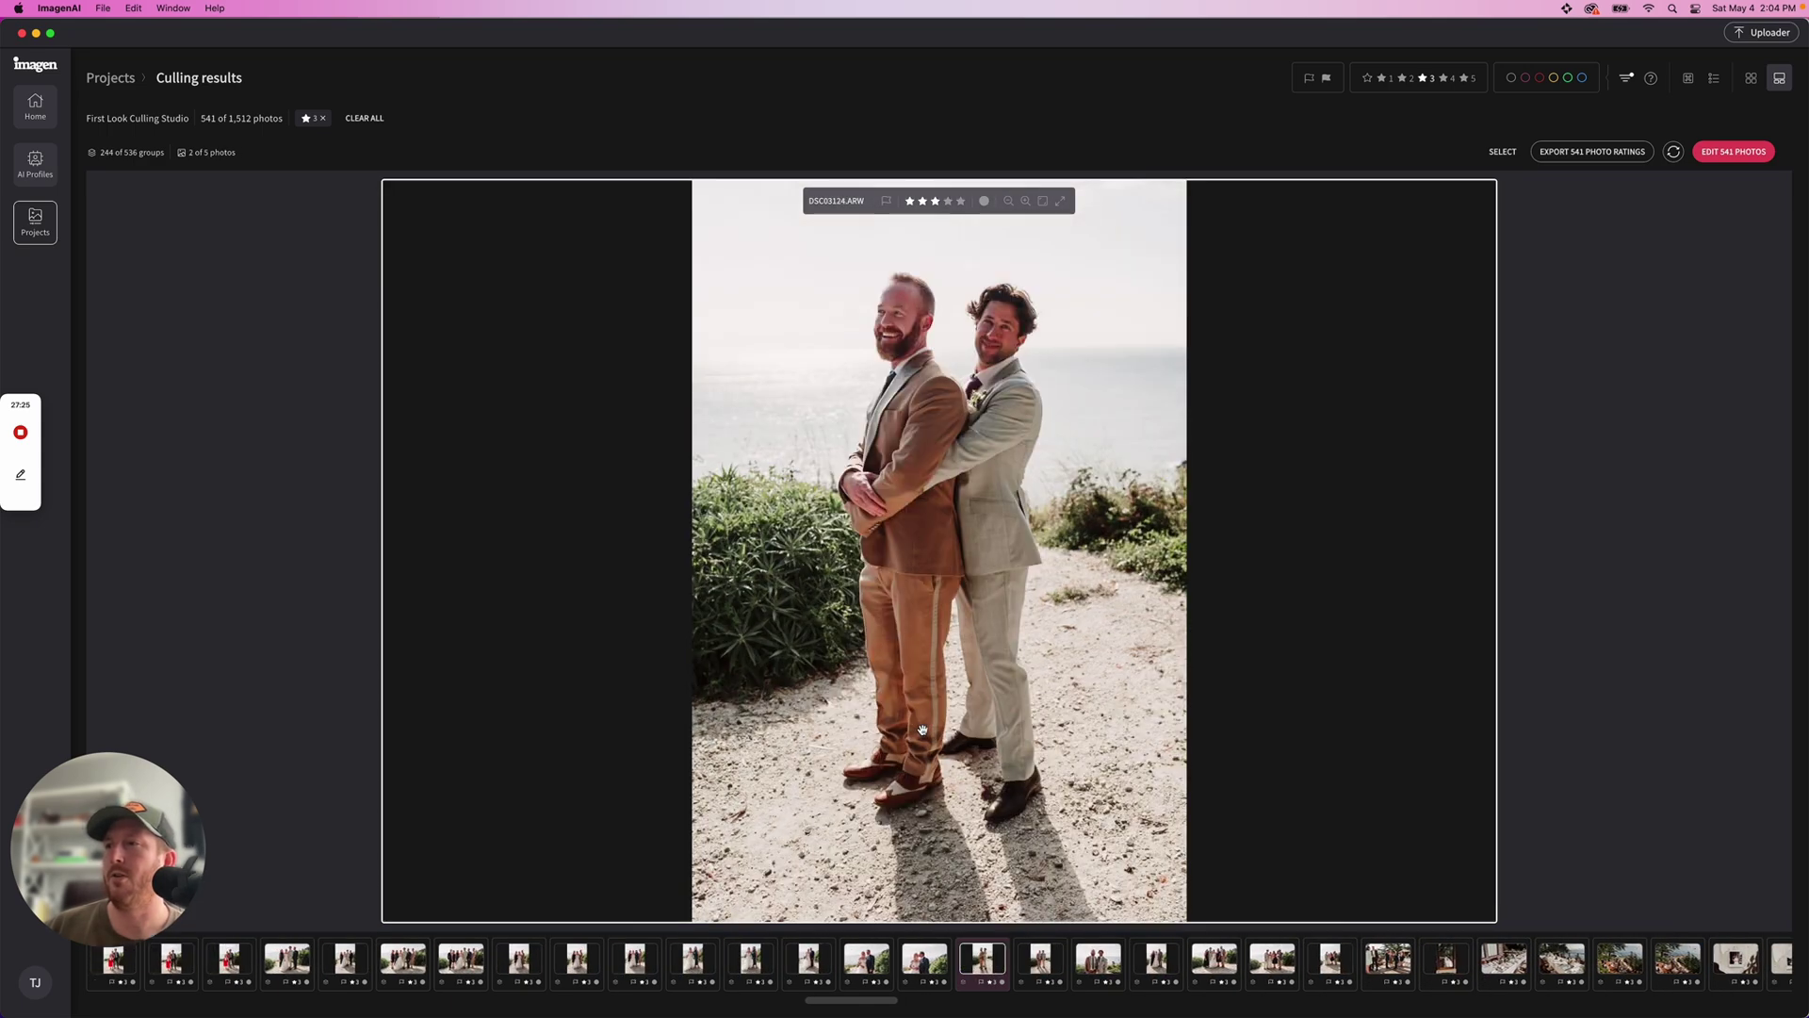
pyautogui.press('Up')
pyautogui.press('Up')
pyautogui.press('Up')
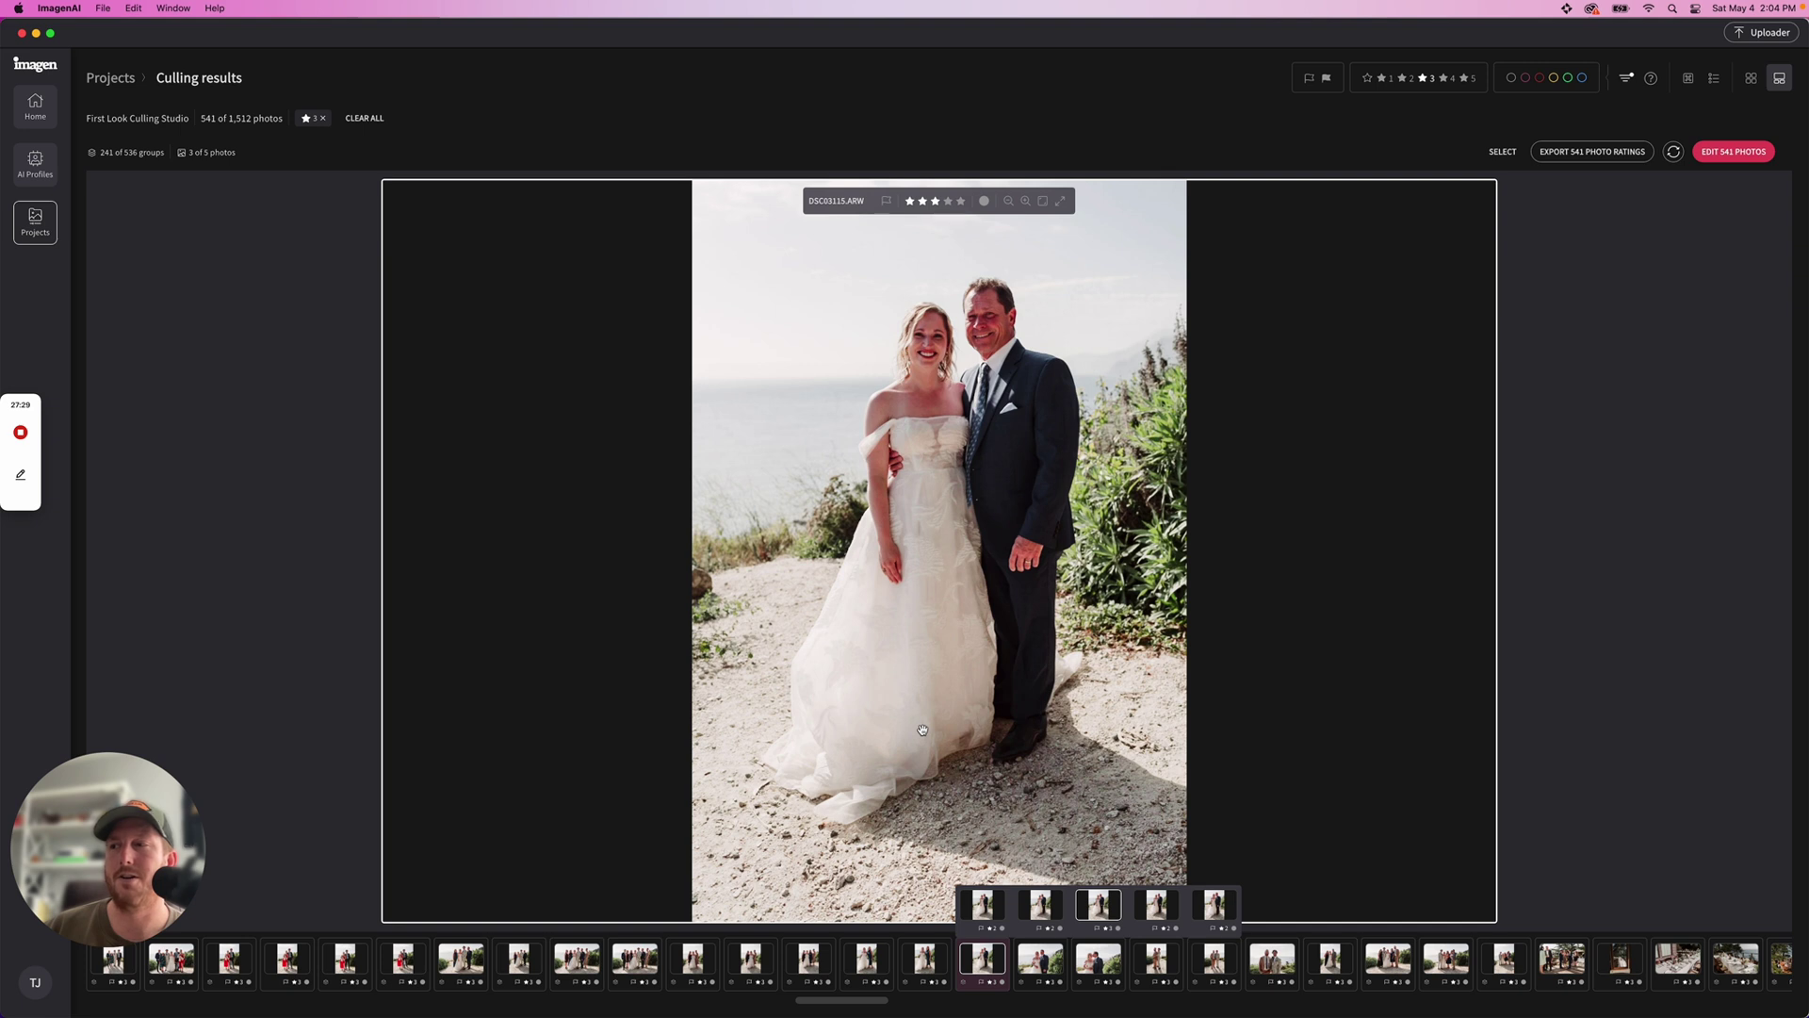
pyautogui.press('Left')
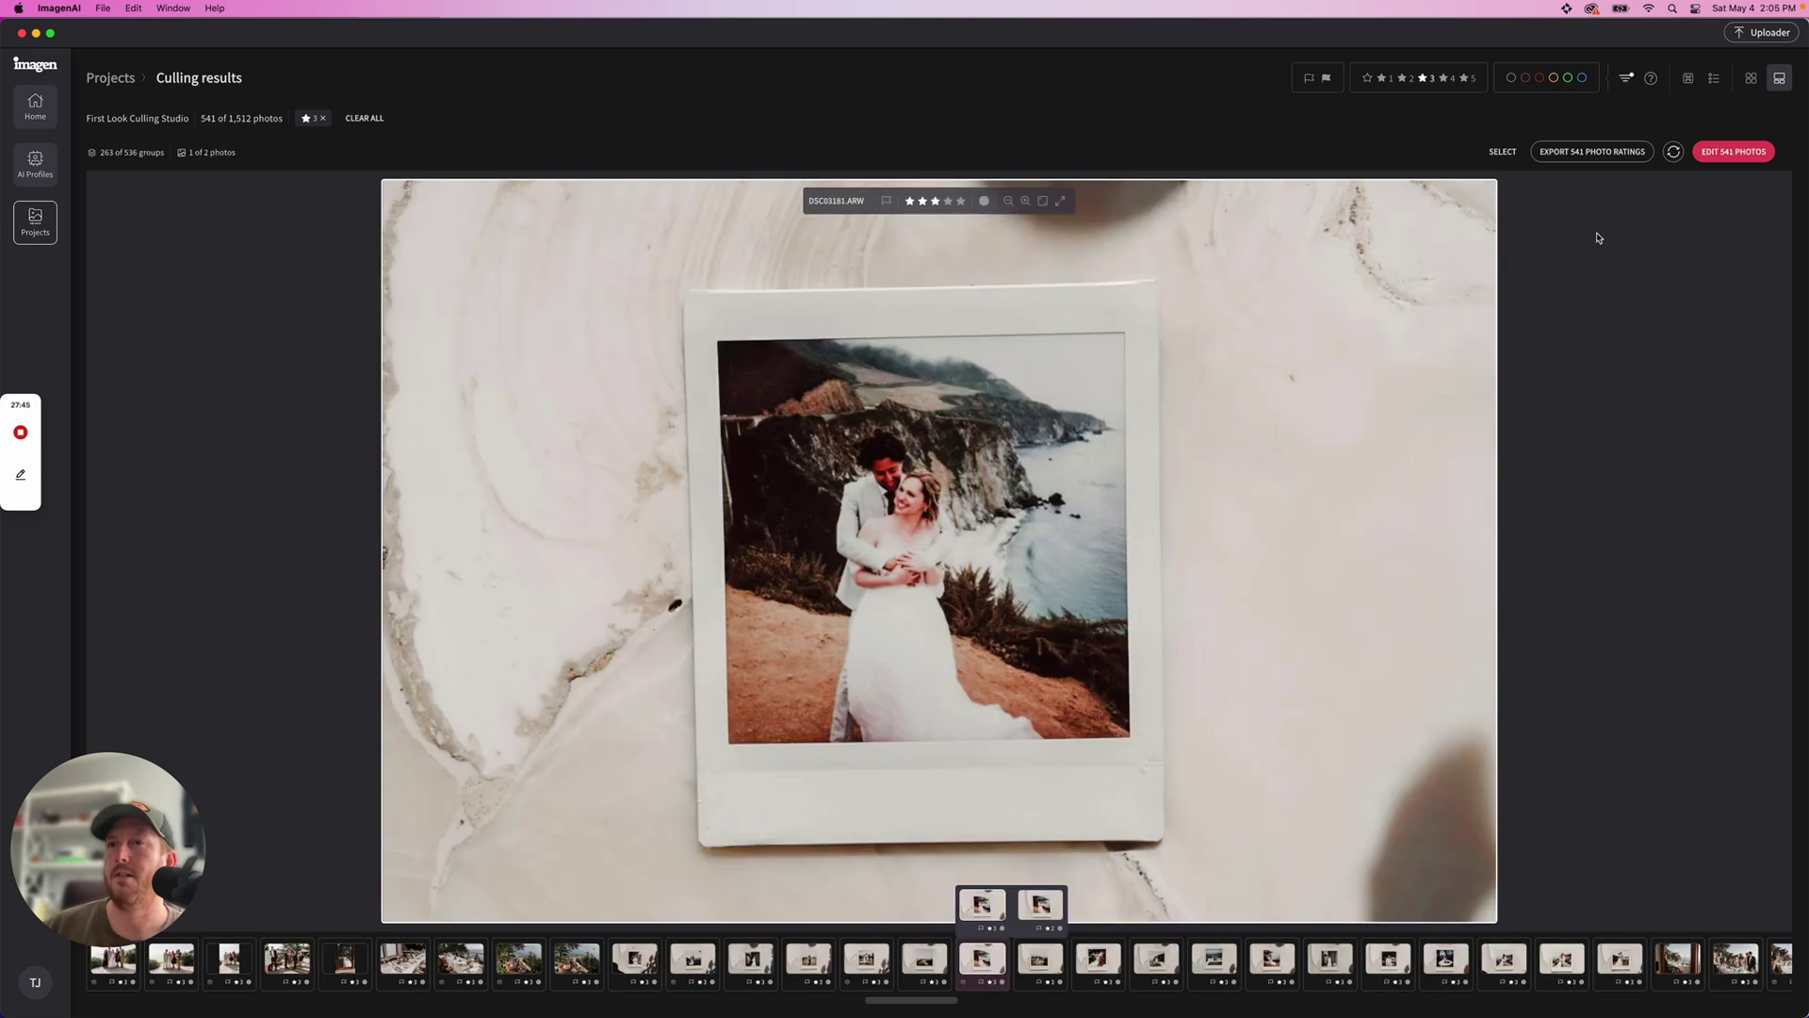
# - Send all photos in the three-star filter view for editing with the TIERRA AI profile, and download the edited project for review
pyautogui.click(1702, 160)
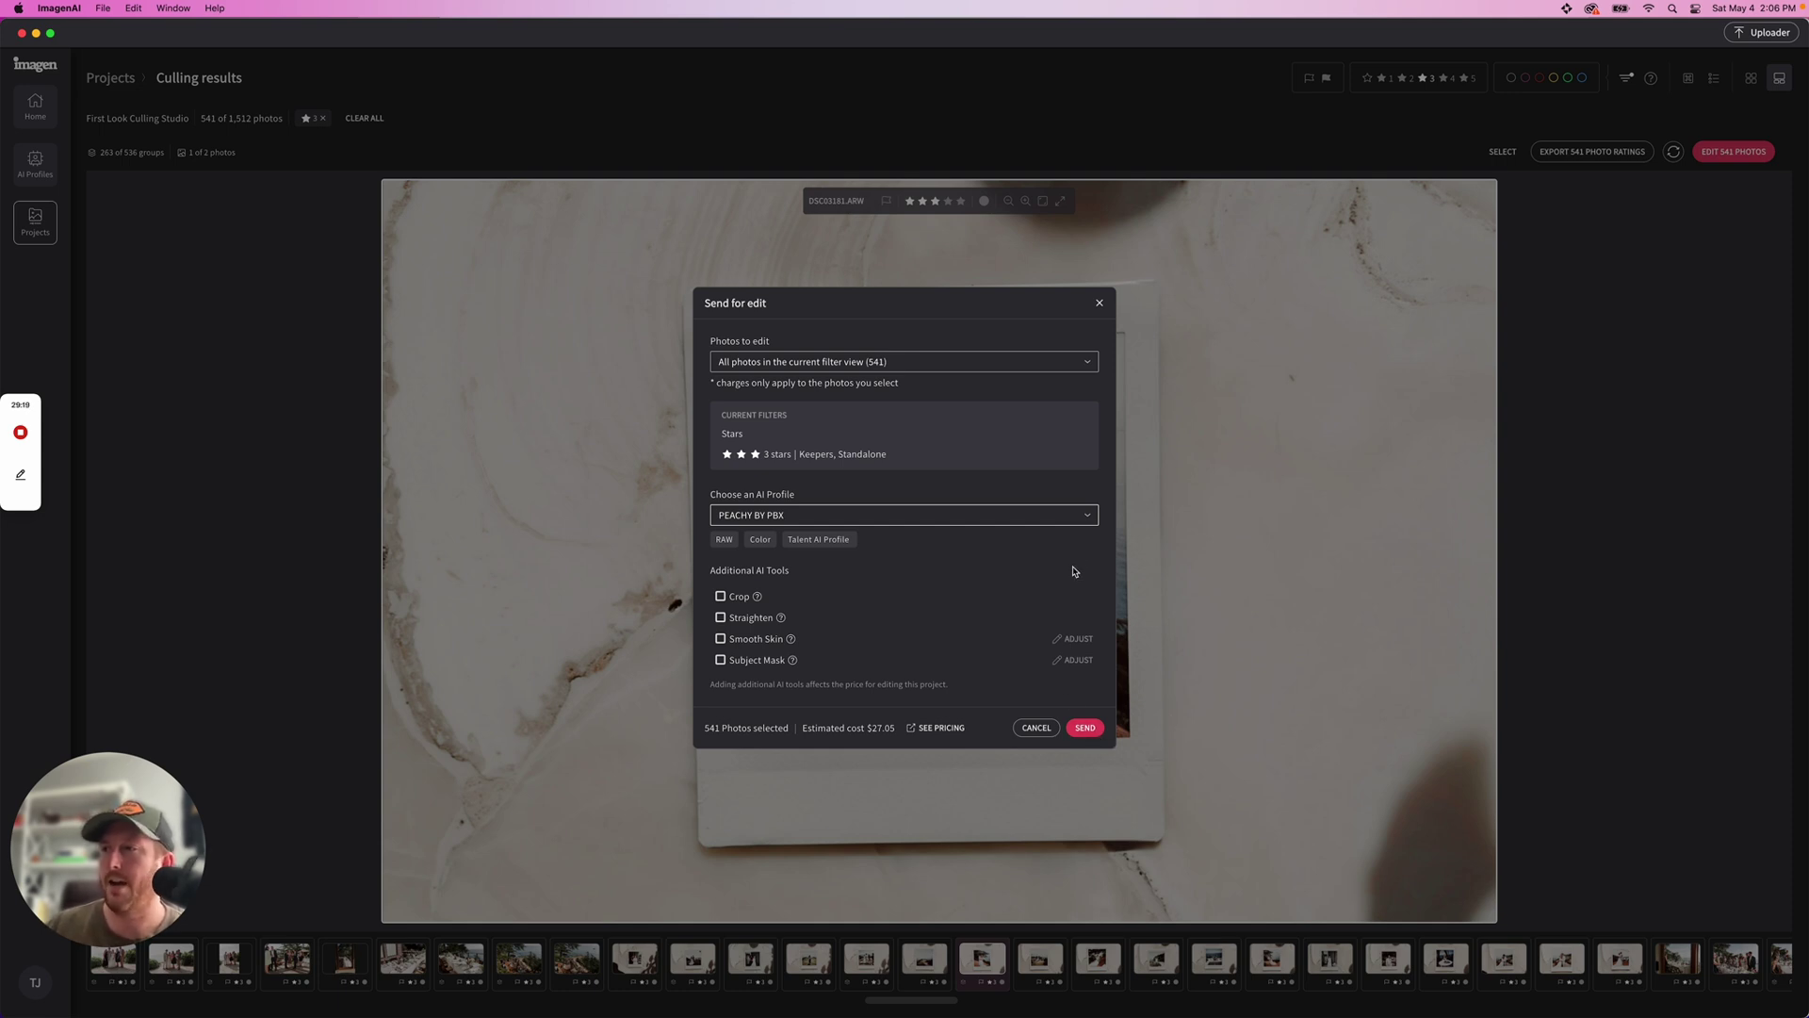
pyautogui.click(1086, 516)
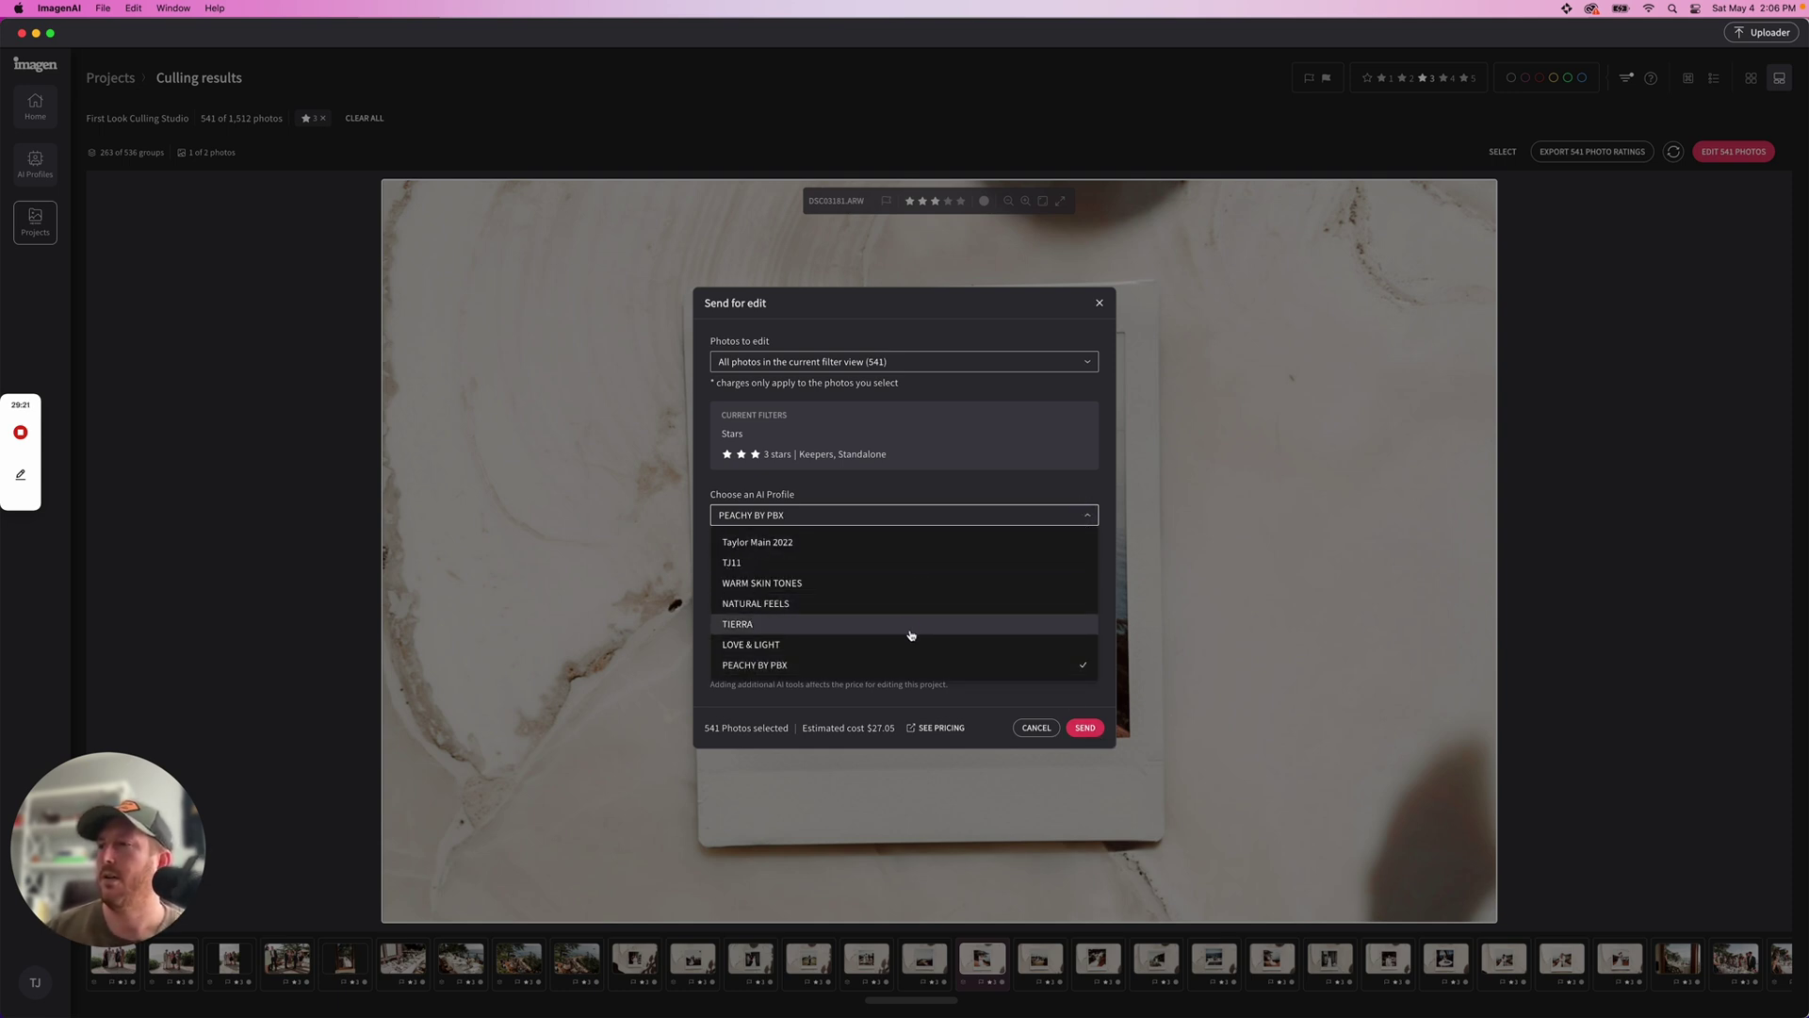
pyautogui.click(911, 635)
pyautogui.click(1085, 728)
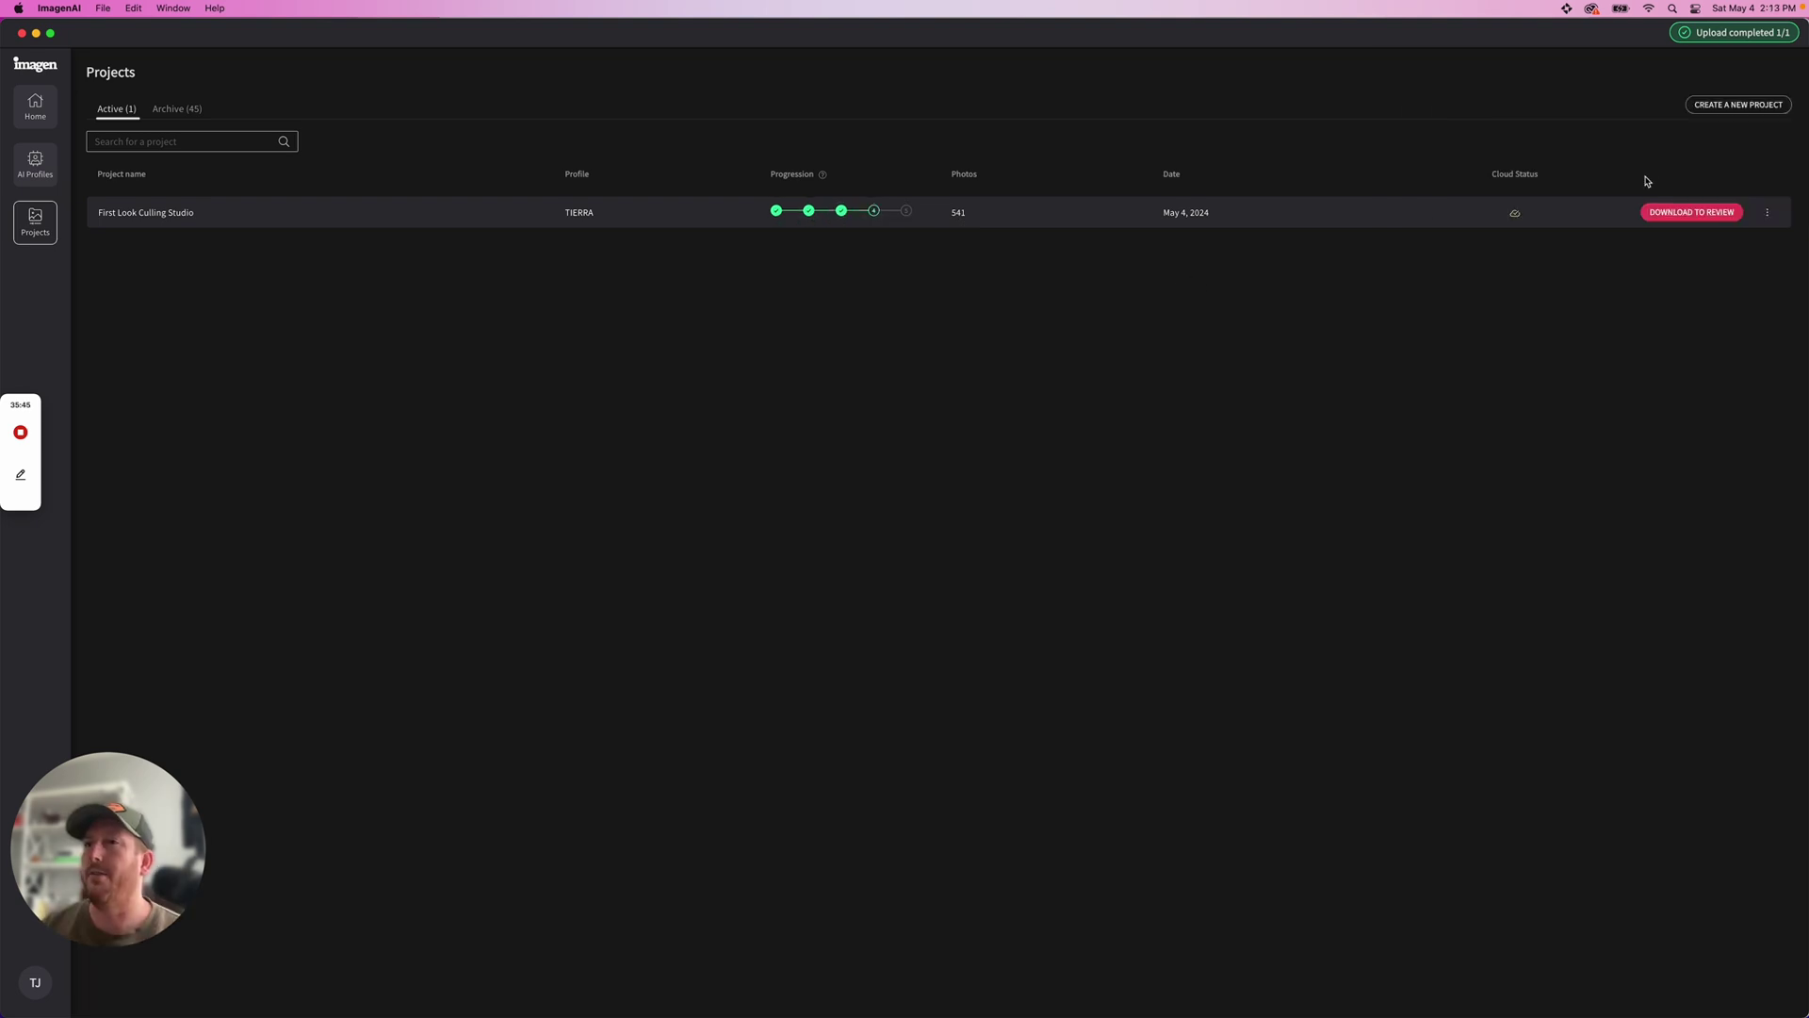
pyautogui.click(1707, 213)
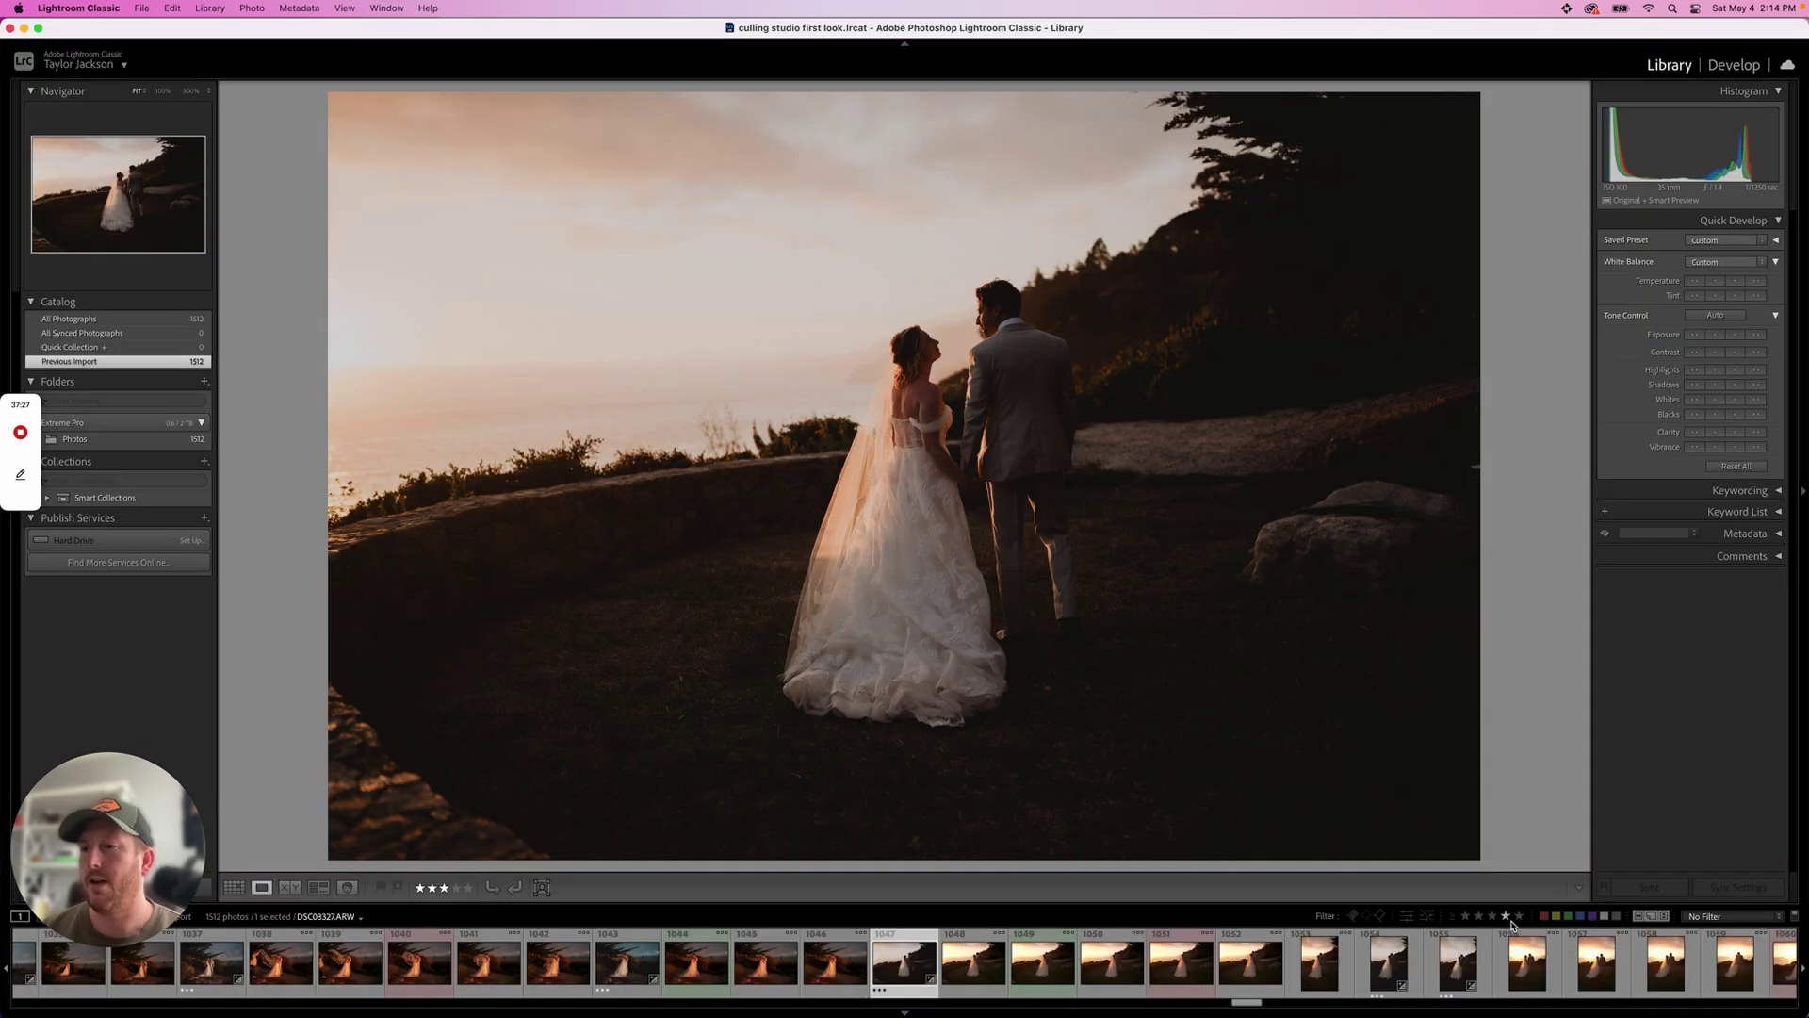
# - In Lightroom Classic, filter the catalog to three-star photos and review the edited shots of the couple walking by the sea
pyautogui.click(1491, 916)
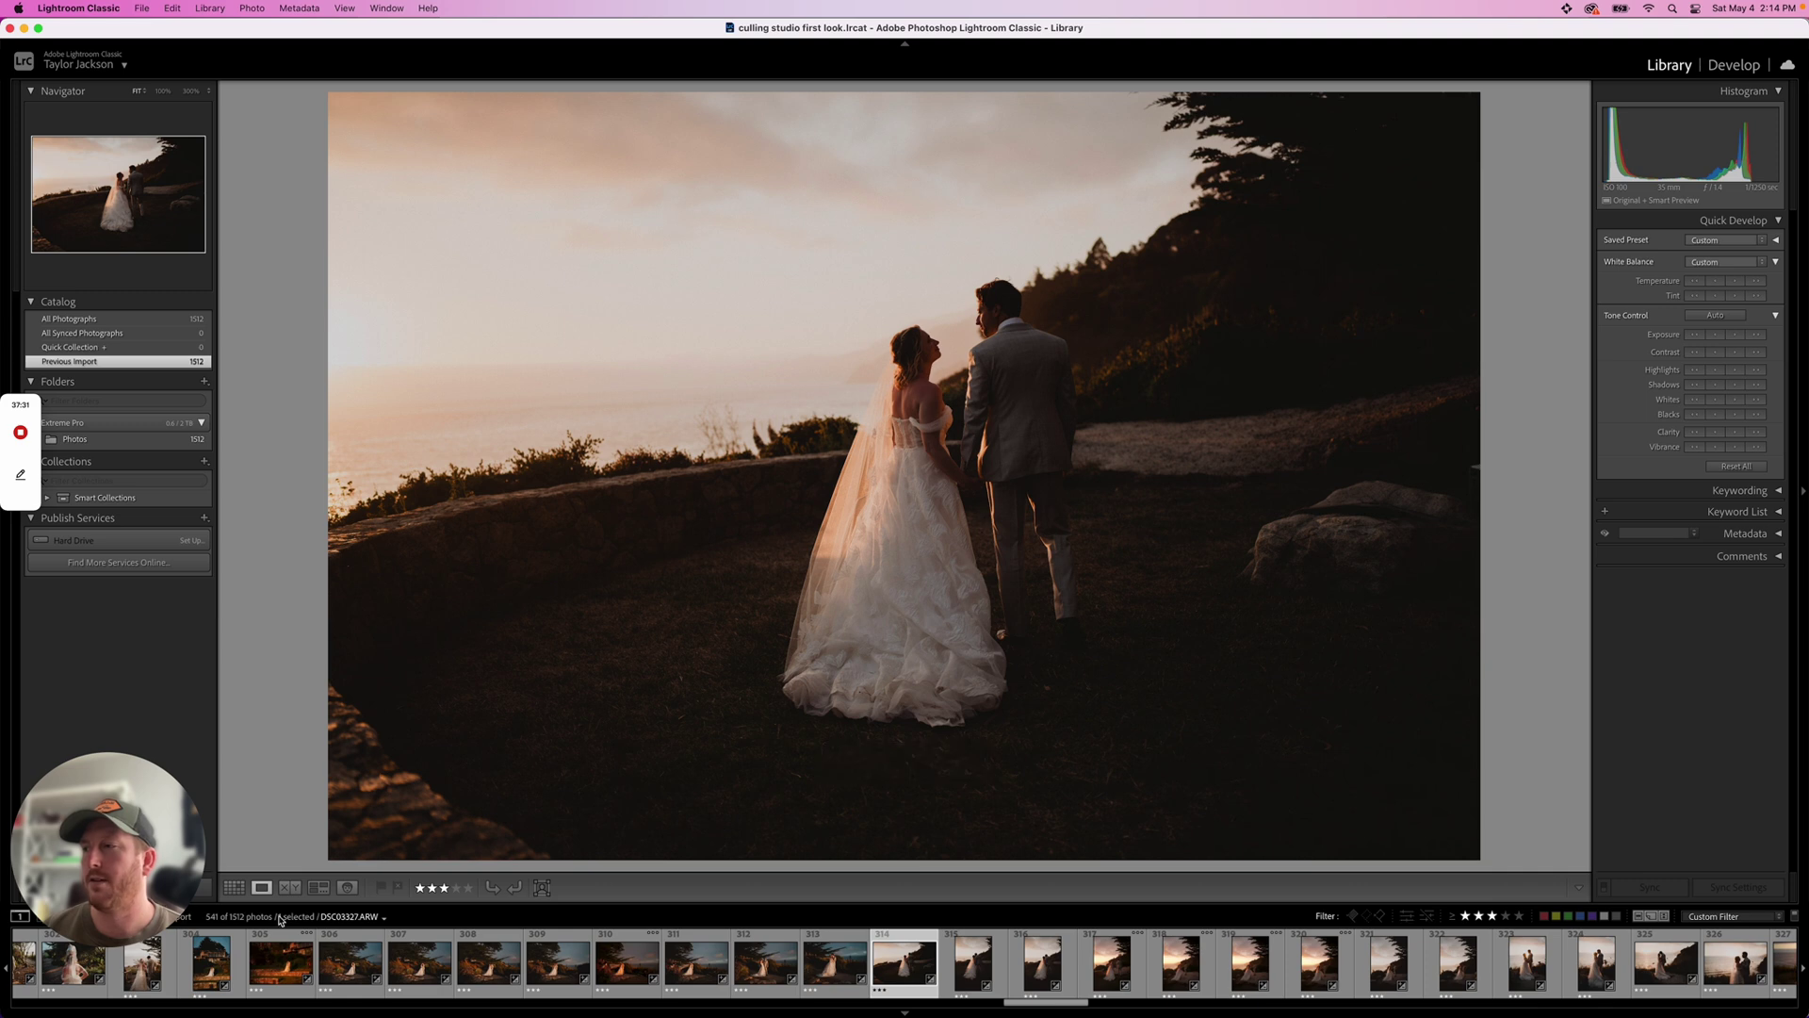
pyautogui.click(978, 968)
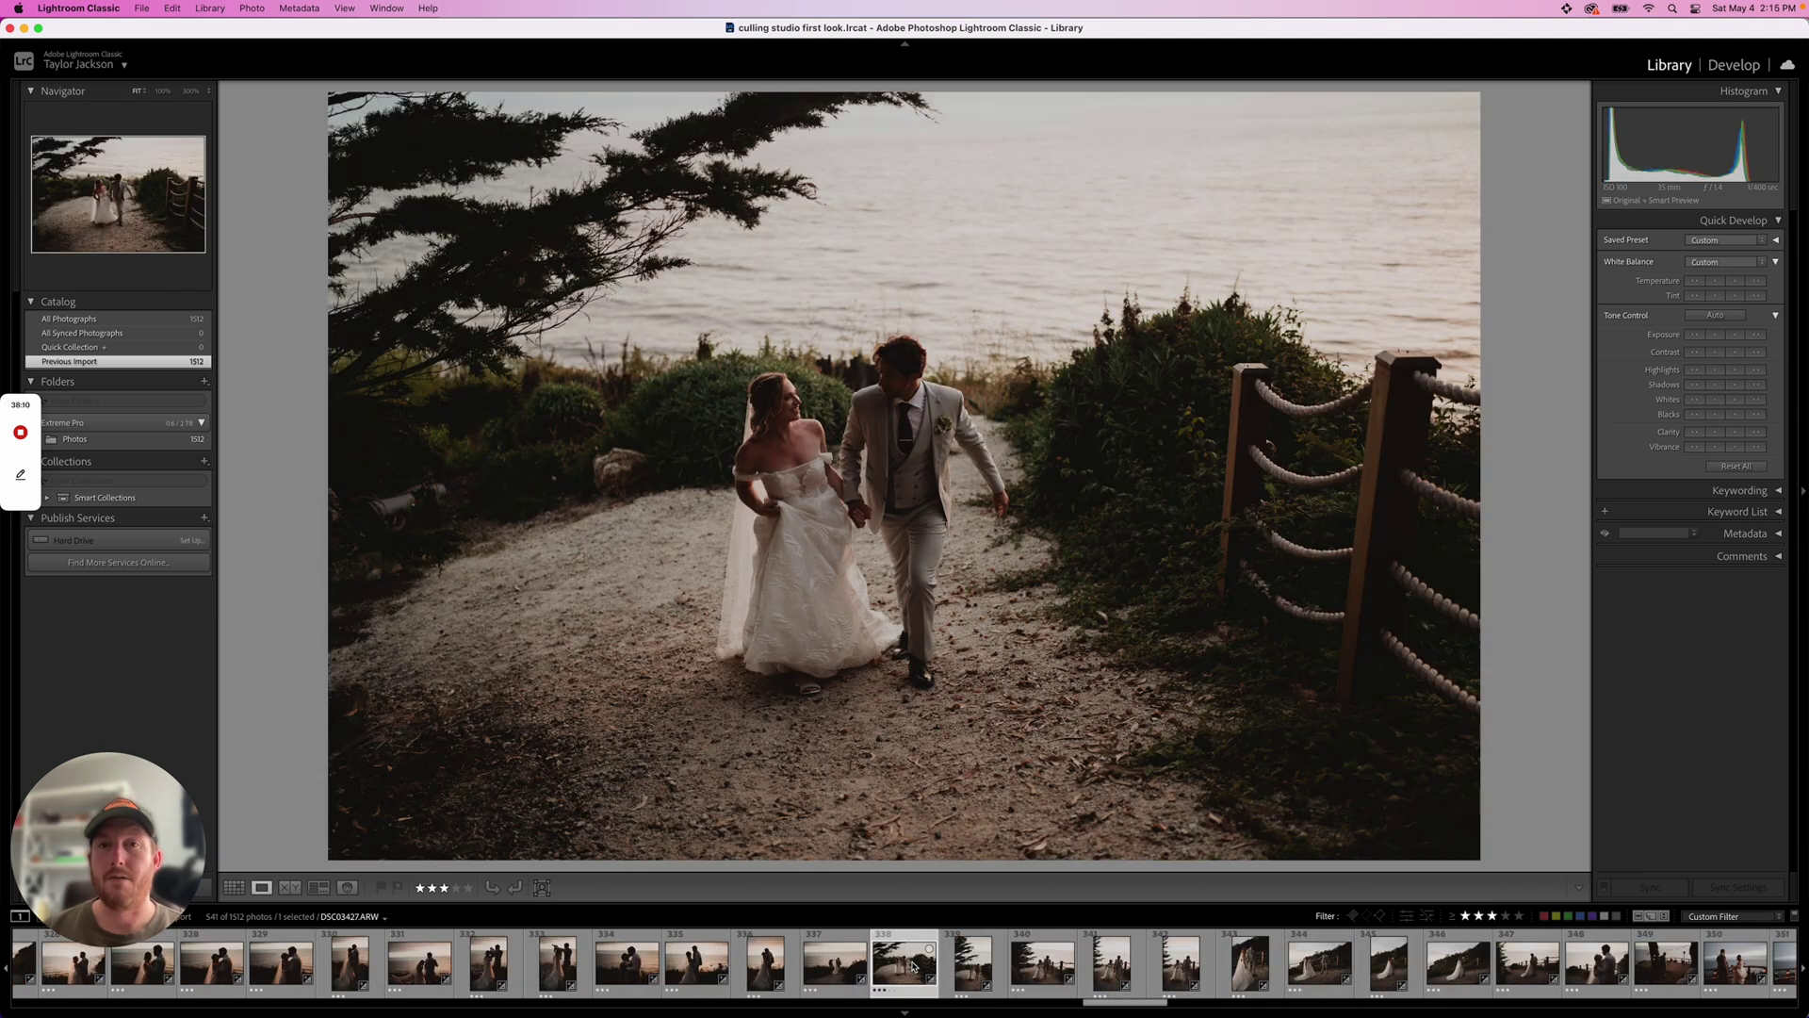
pyautogui.press('Right')
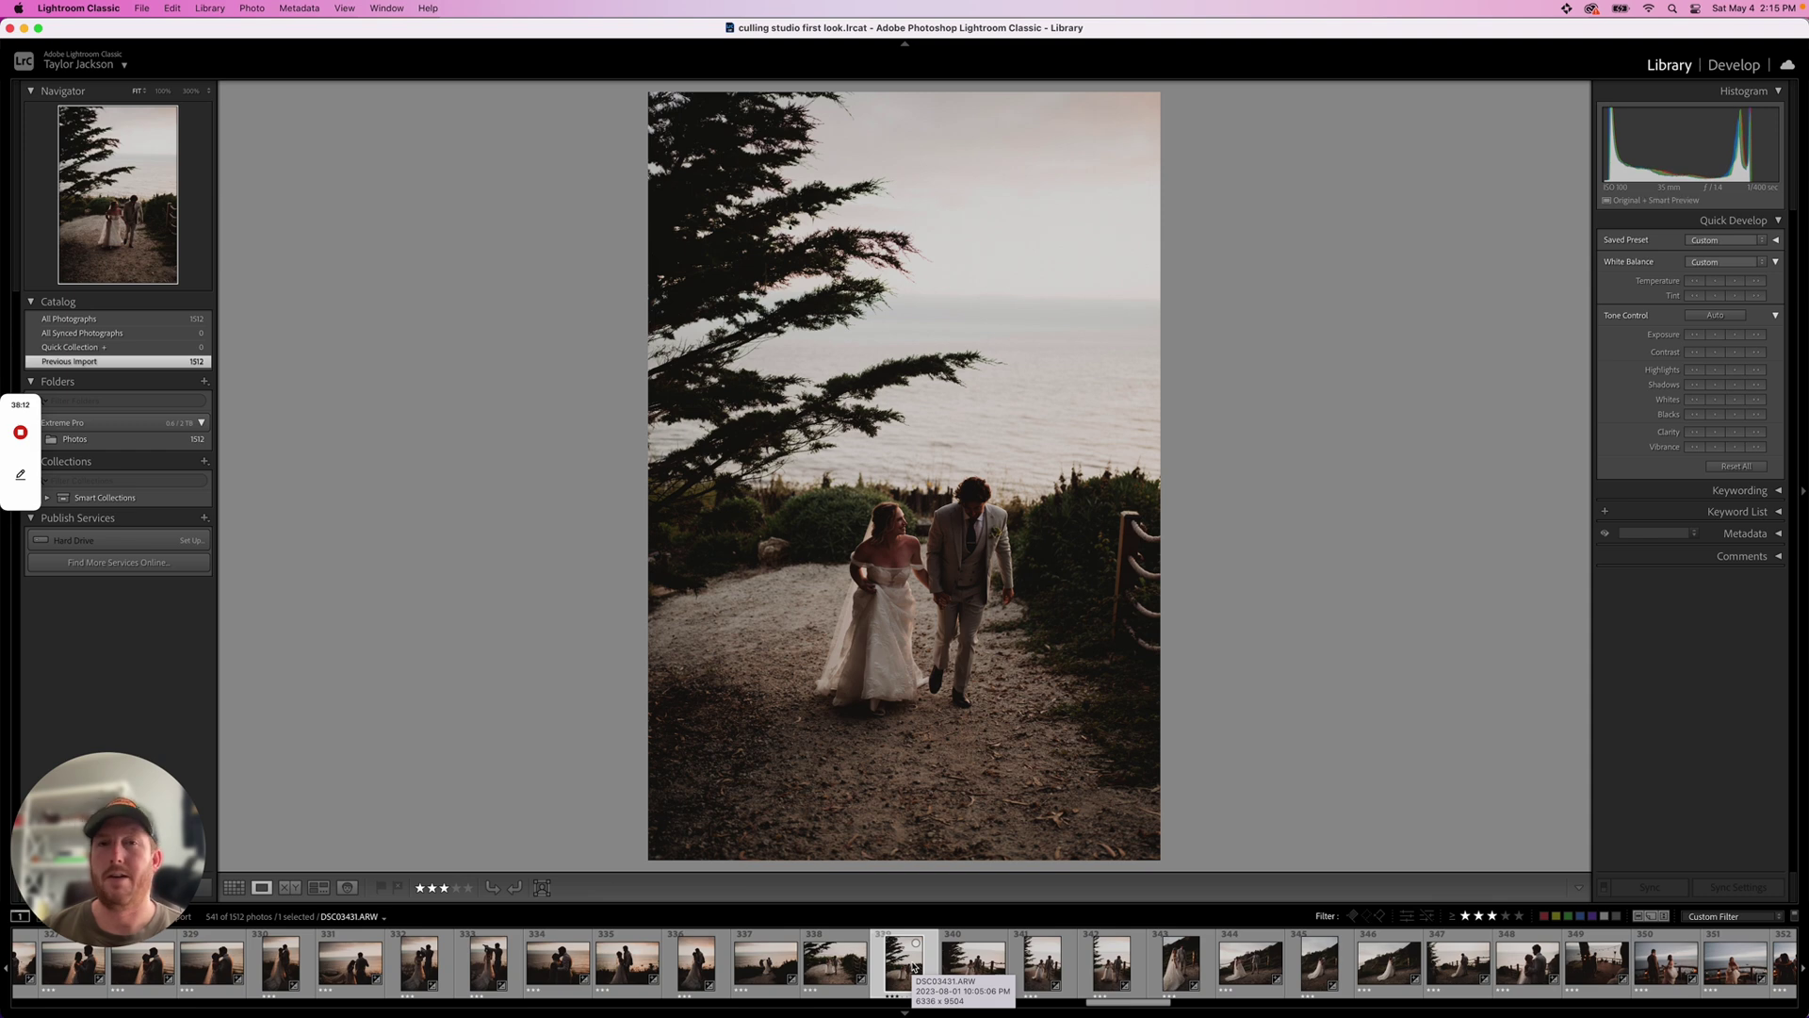
pyautogui.press('Right')
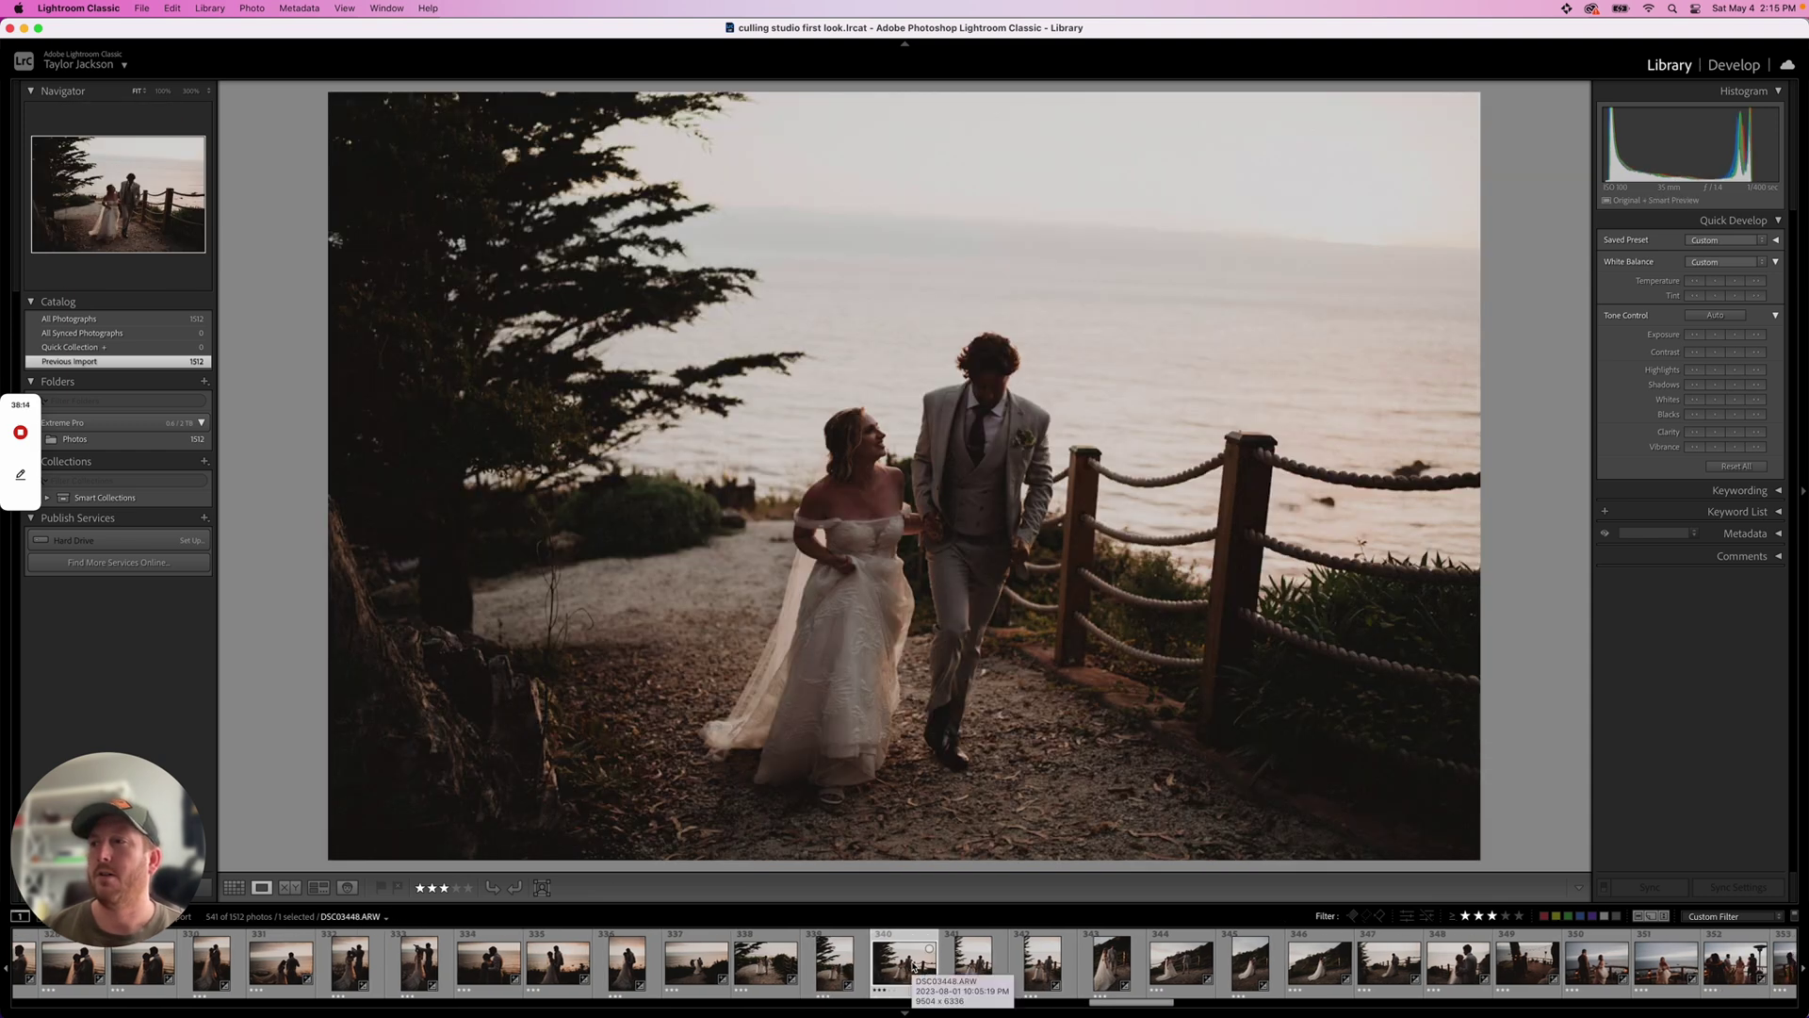